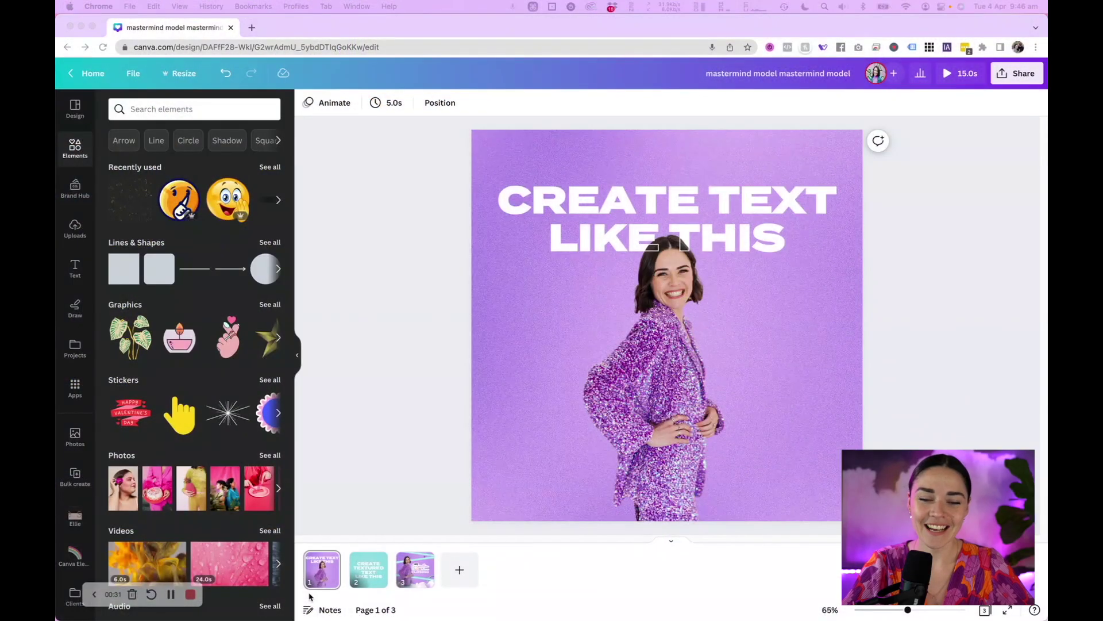
Preview page 3's tilted DOORS CLOSING TUESDAY text band animation full screen
{"action": "left_click", "coordinate": [325, 584]}
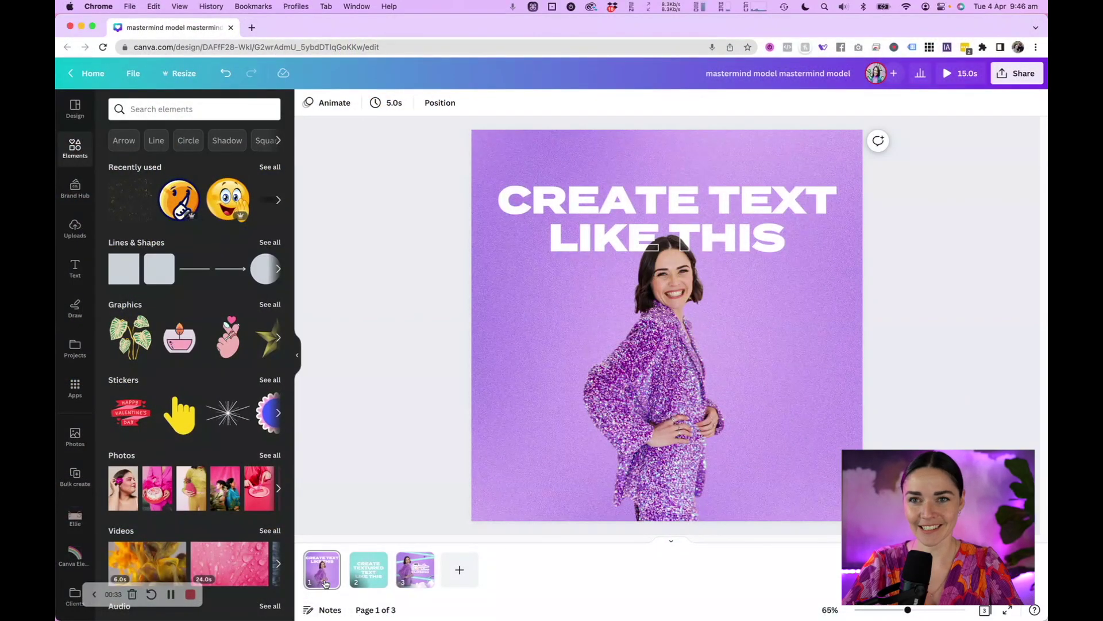
{"action": "left_click", "coordinate": [371, 585]}
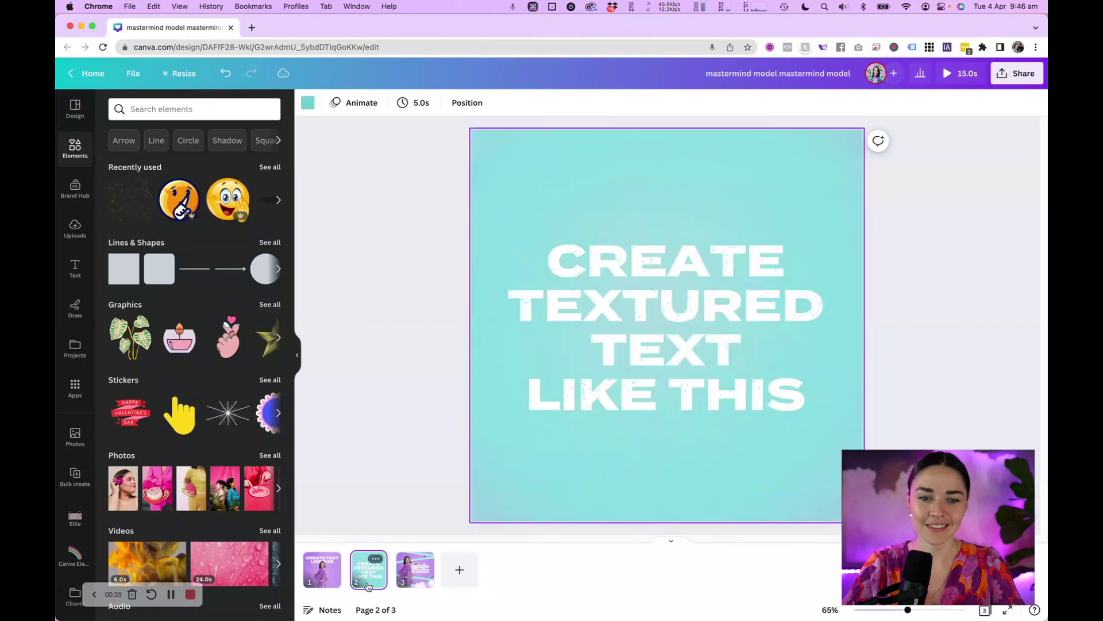
{"action": "left_click", "coordinate": [409, 579]}
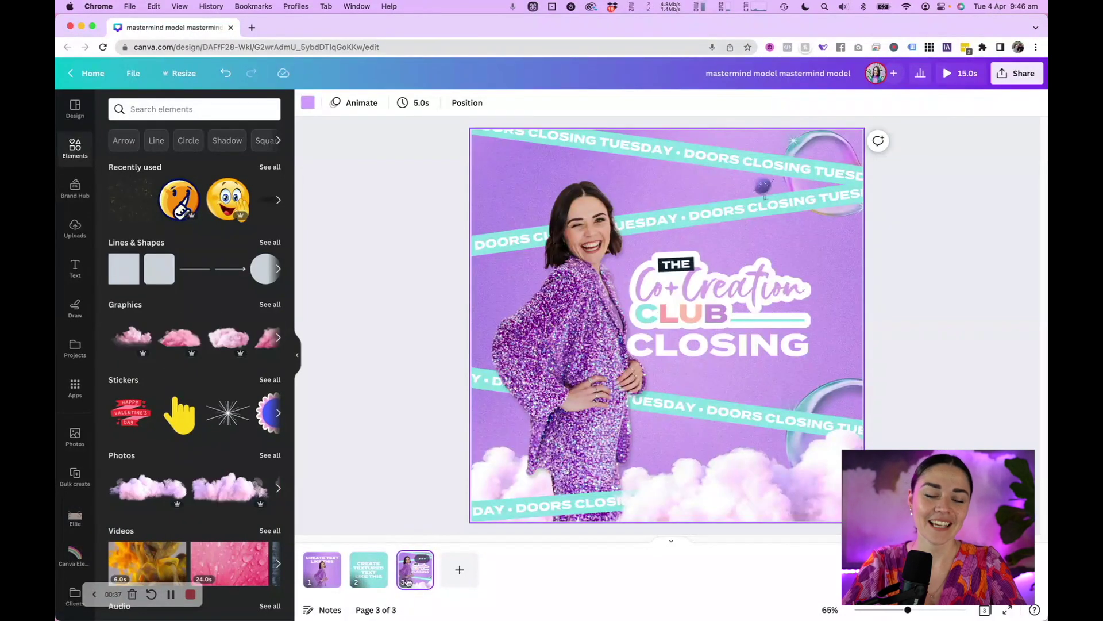
{"action": "left_click", "coordinate": [765, 212]}
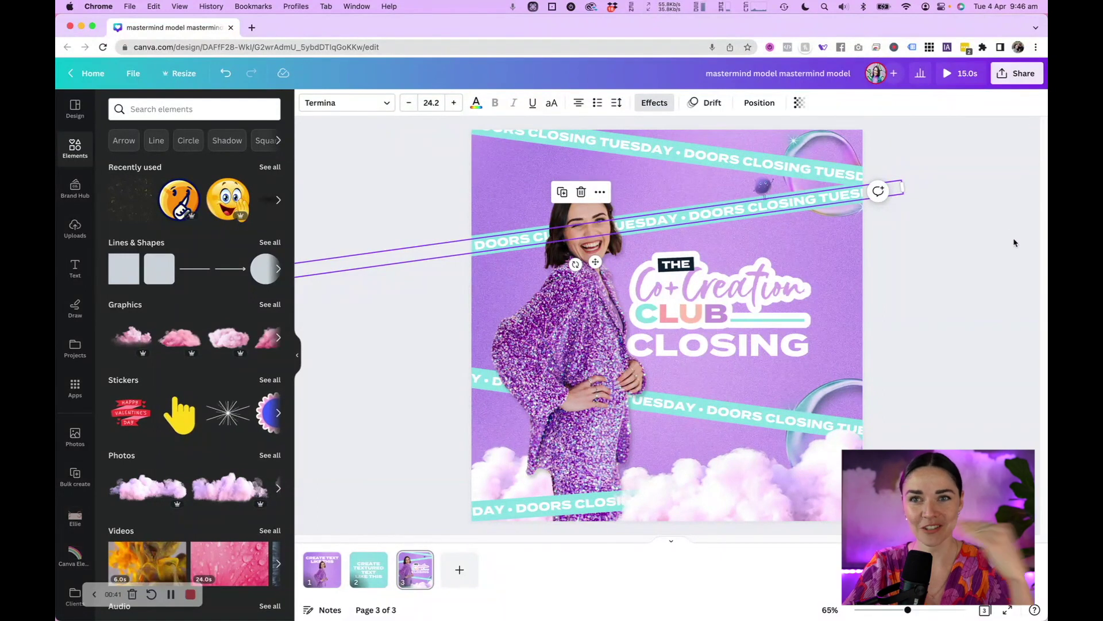
{"action": "key", "text": "super+alt+p"}
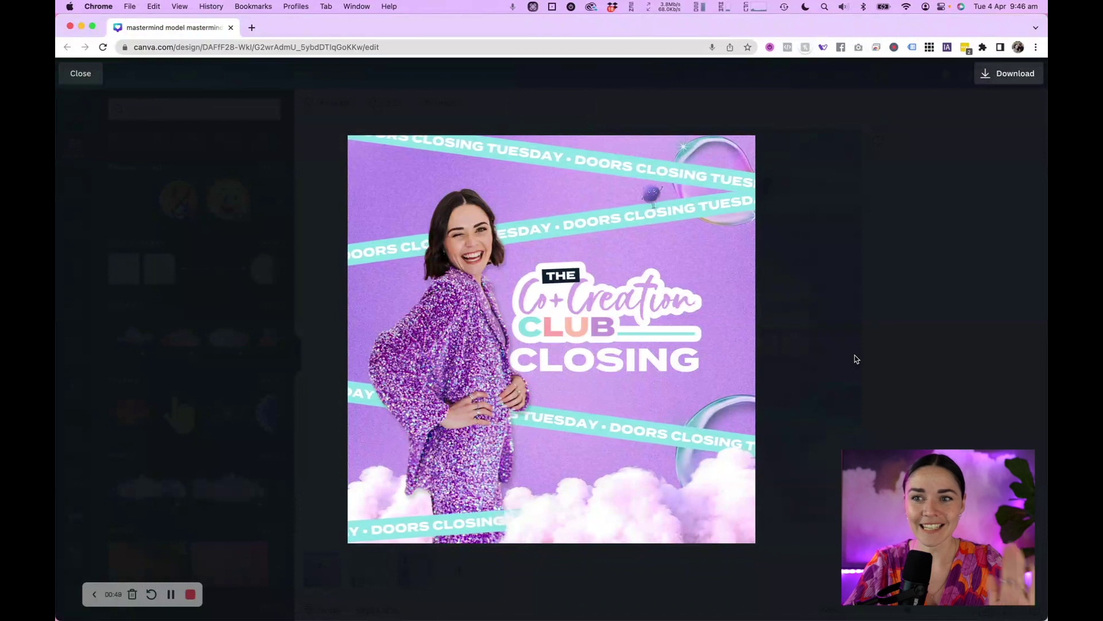
{"action": "key", "text": "Escape"}
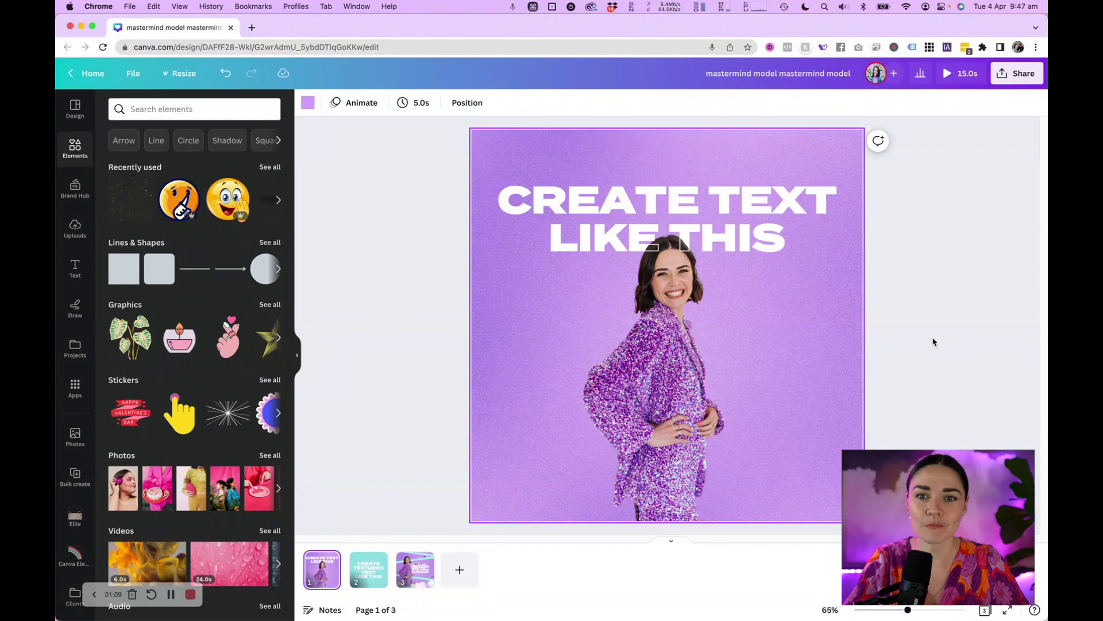
Try moving and enlarging the woman's photo and headline, then undo those changes
{"action": "left_click_drag", "start_coordinate": [665, 382], "coordinate": [766, 361]}
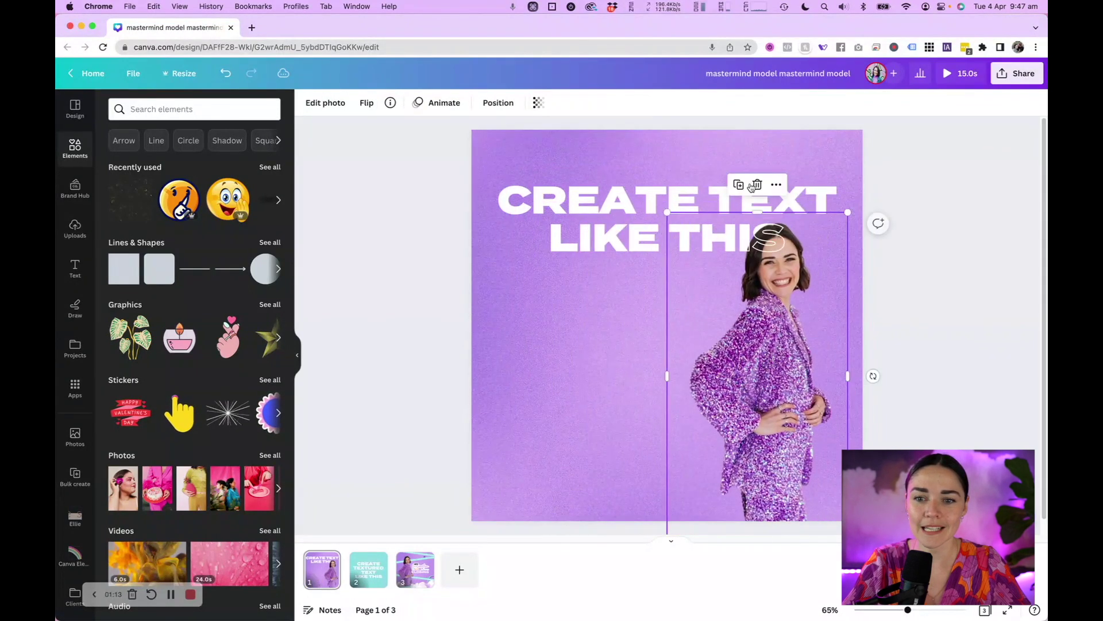
{"action": "left_click_drag", "start_coordinate": [667, 212], "coordinate": [604, 121]}
{"action": "left_click_drag", "start_coordinate": [790, 313], "coordinate": [815, 296]}
{"action": "mouse_move", "coordinate": [581, 247]}
{"action": "left_mouse_down"}
{"action": "mouse_move", "coordinate": [569, 310]}
{"action": "mouse_move", "coordinate": [573, 266]}
{"action": "mouse_move", "coordinate": [591, 269]}
{"action": "mouse_move", "coordinate": [550, 269]}
{"action": "mouse_move", "coordinate": [577, 268]}
{"action": "left_mouse_up"}
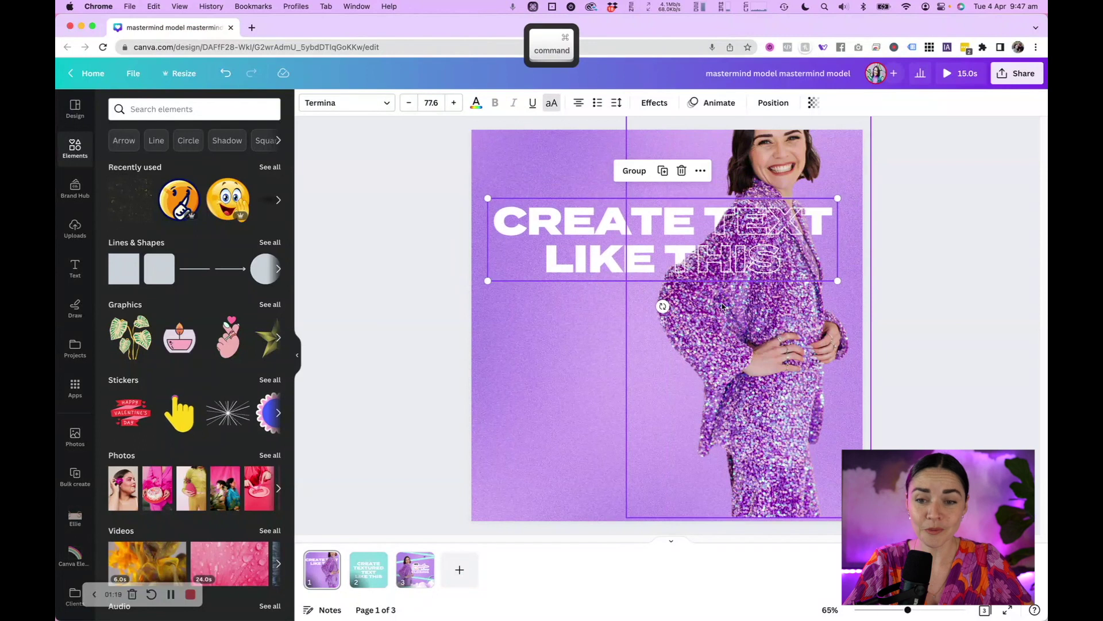
{"action": "key", "text": "super+z"}
{"action": "key", "text": "super+z"}
{"action": "key", "text": "super+z"}
{"action": "key", "text": "super+z"}
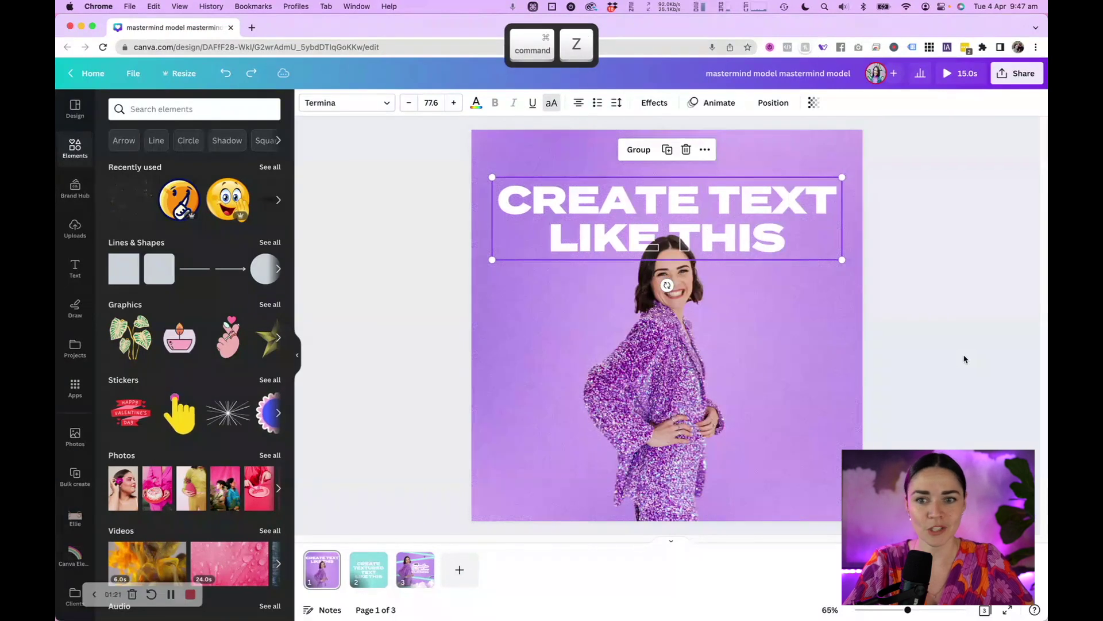
Delete the CREATE TEXT LIKE THIS headline and the woman's photo from page 1
{"action": "left_click", "coordinate": [964, 359]}
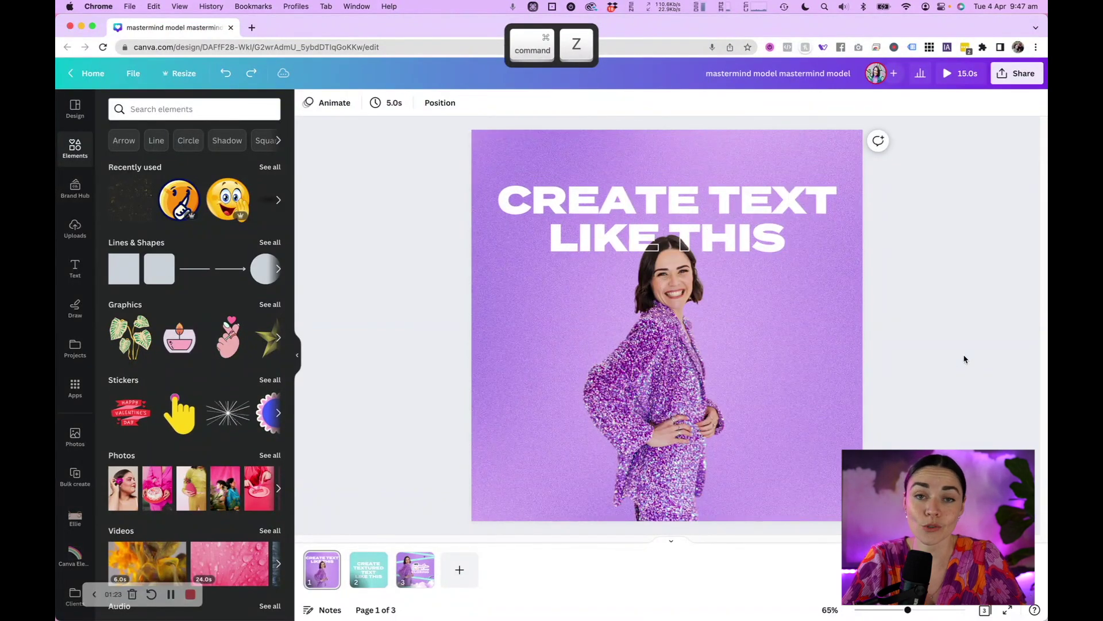
{"action": "left_click_drag", "start_coordinate": [917, 281], "coordinate": [789, 217]}
{"action": "key", "text": "BackSpace"}
{"action": "left_click", "coordinate": [632, 323]}
{"action": "key", "text": "BackSpace"}
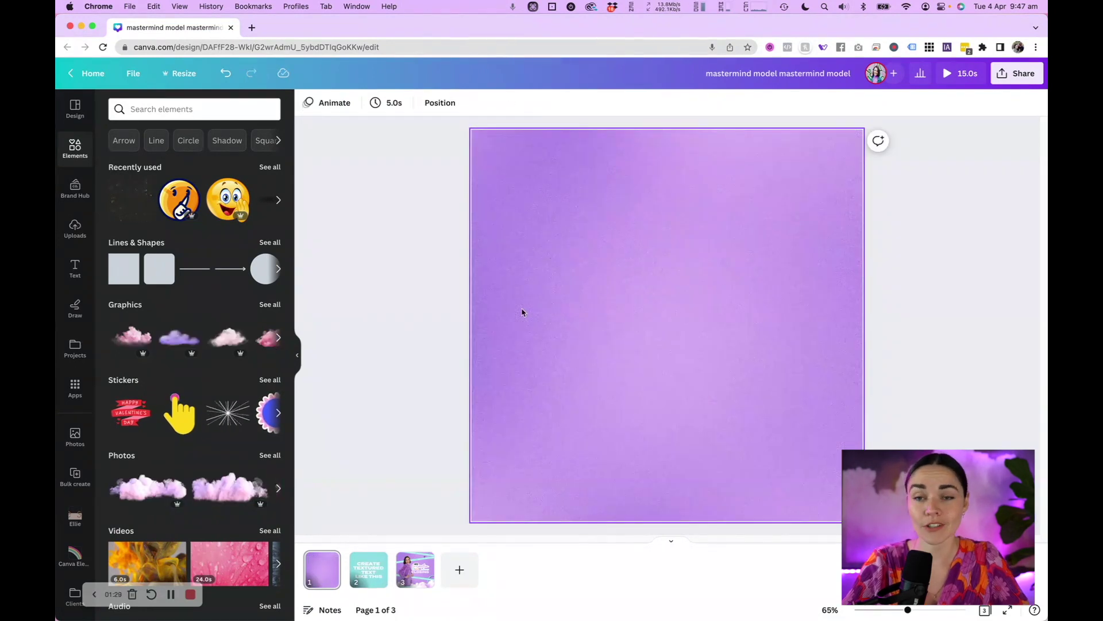
Add a Termina text box reading 'Some exciting text here' and narrow it so it wraps
{"action": "key", "text": "t"}
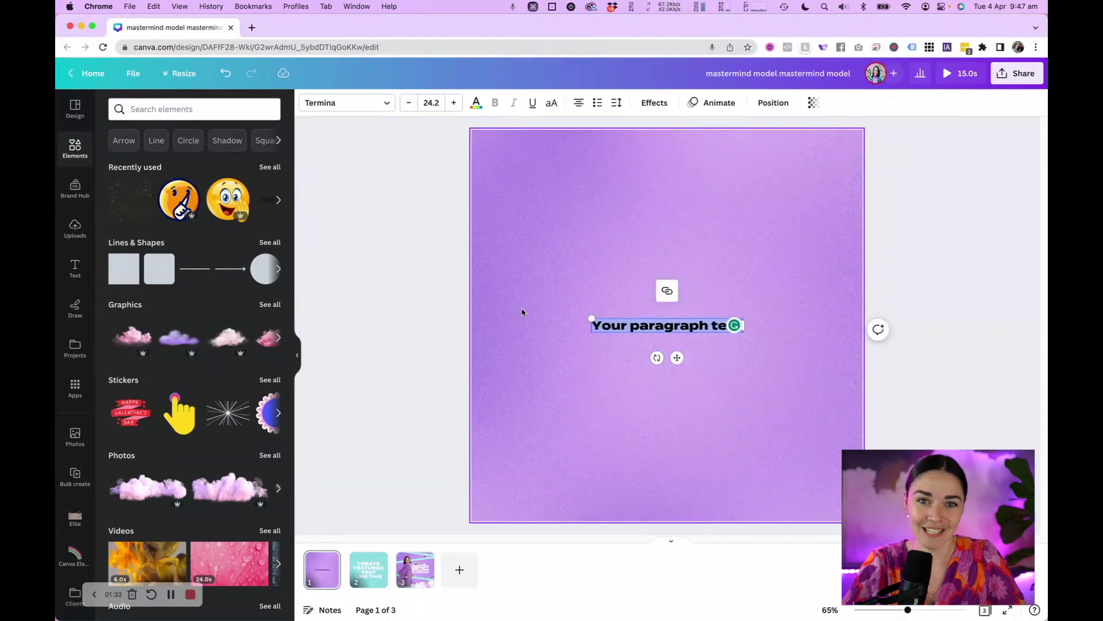
{"action": "left_click", "coordinate": [75, 267]}
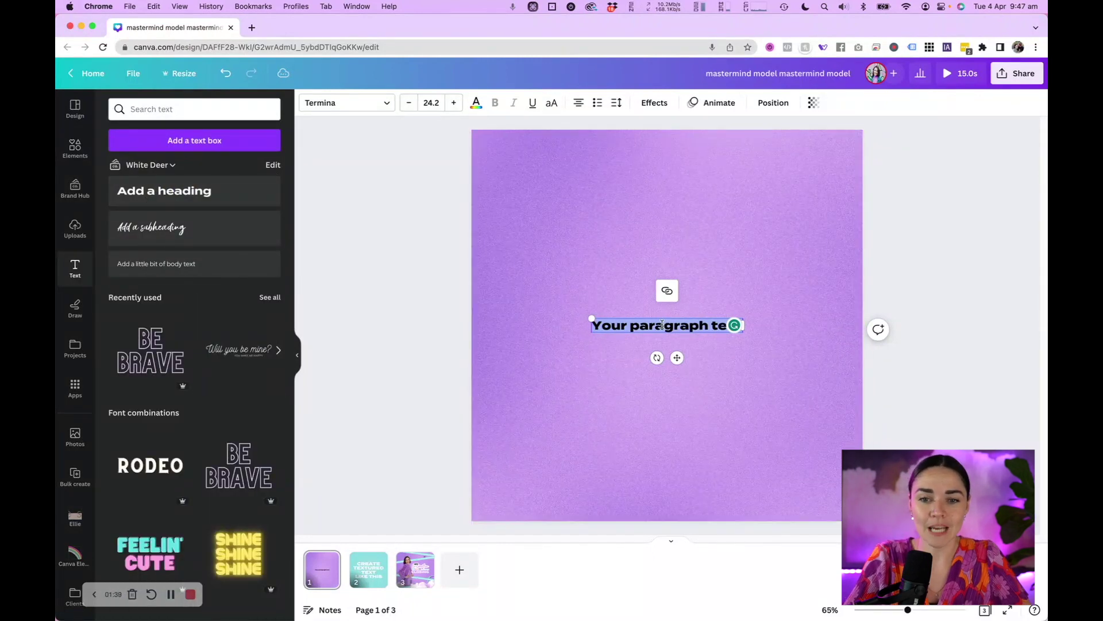
{"action": "type", "text": "S"}
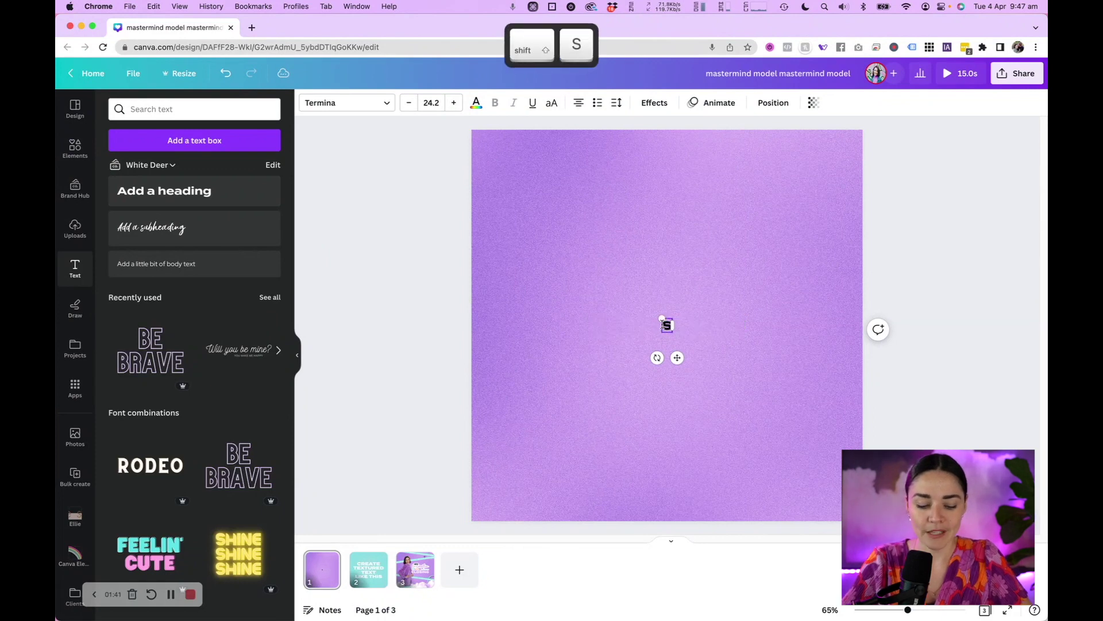
{"action": "type", "text": "ome excitin"}
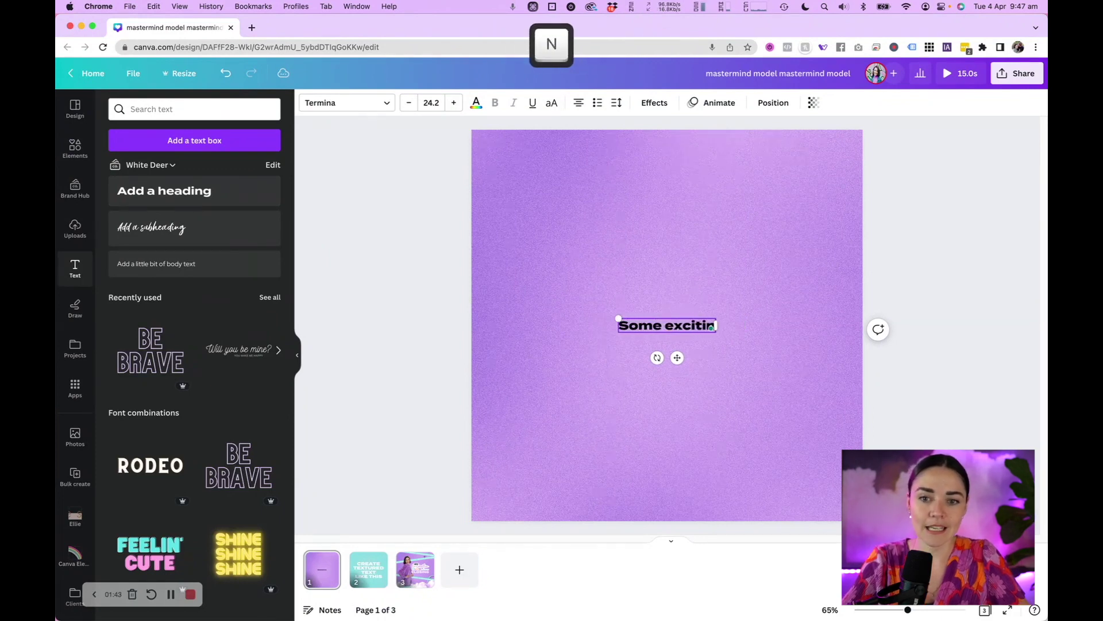
{"action": "type", "text": "g text here"}
{"action": "left_click_drag", "start_coordinate": [760, 325], "coordinate": [697, 331]}
Make the heading uppercase Termina Heavy, scale it to 53.4, centre it and tighten line spacing
{"action": "left_click", "coordinate": [553, 105]}
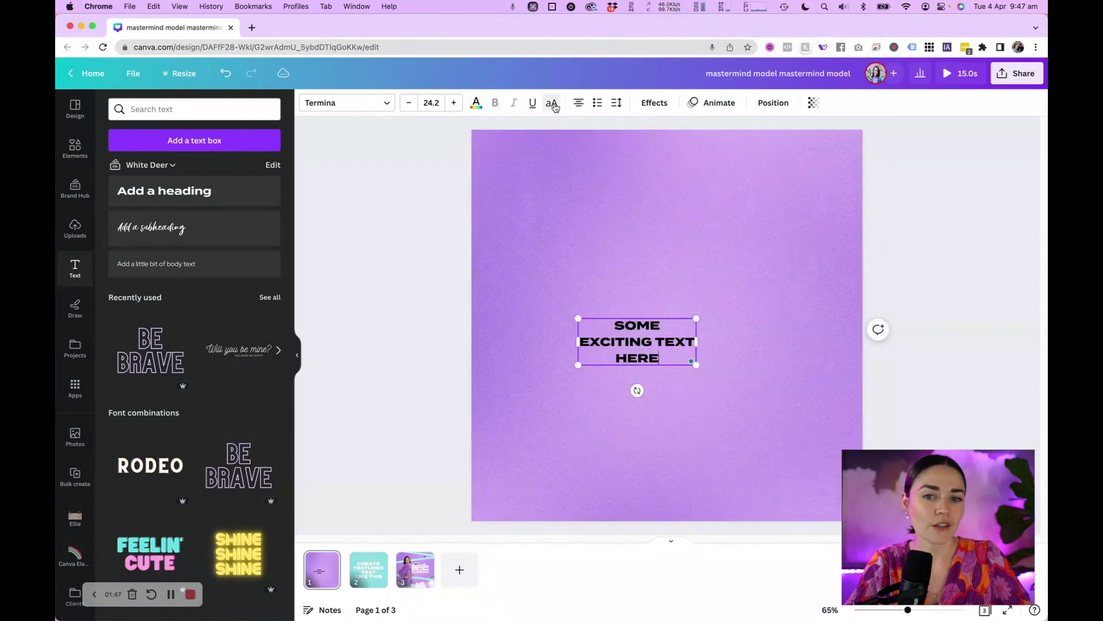
{"action": "left_click_drag", "start_coordinate": [701, 342], "coordinate": [712, 342]}
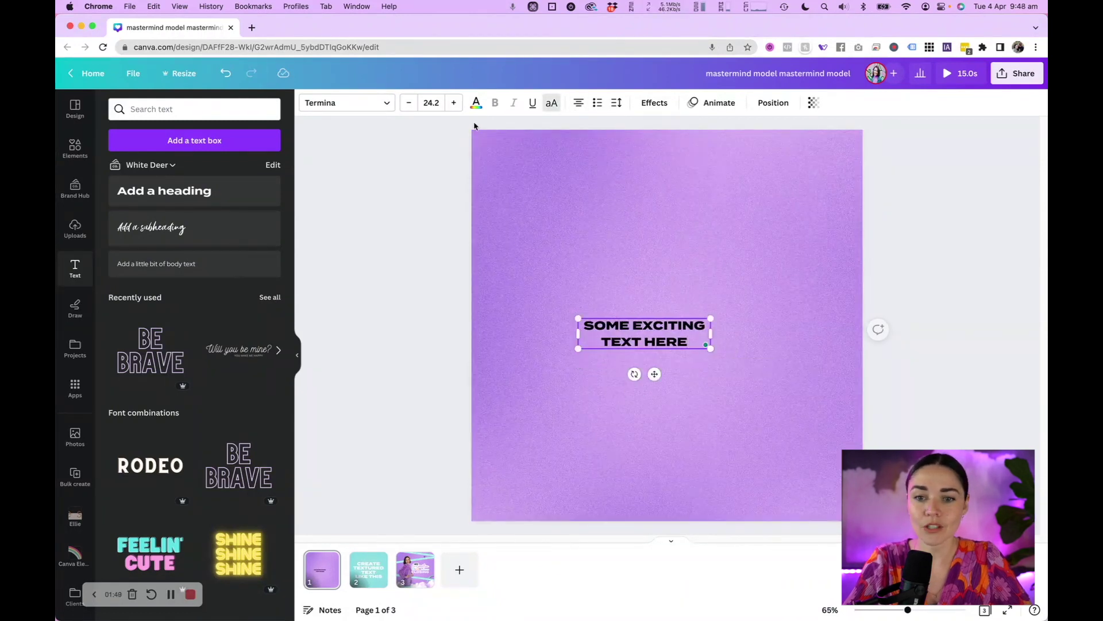
{"action": "left_click", "coordinate": [378, 105]}
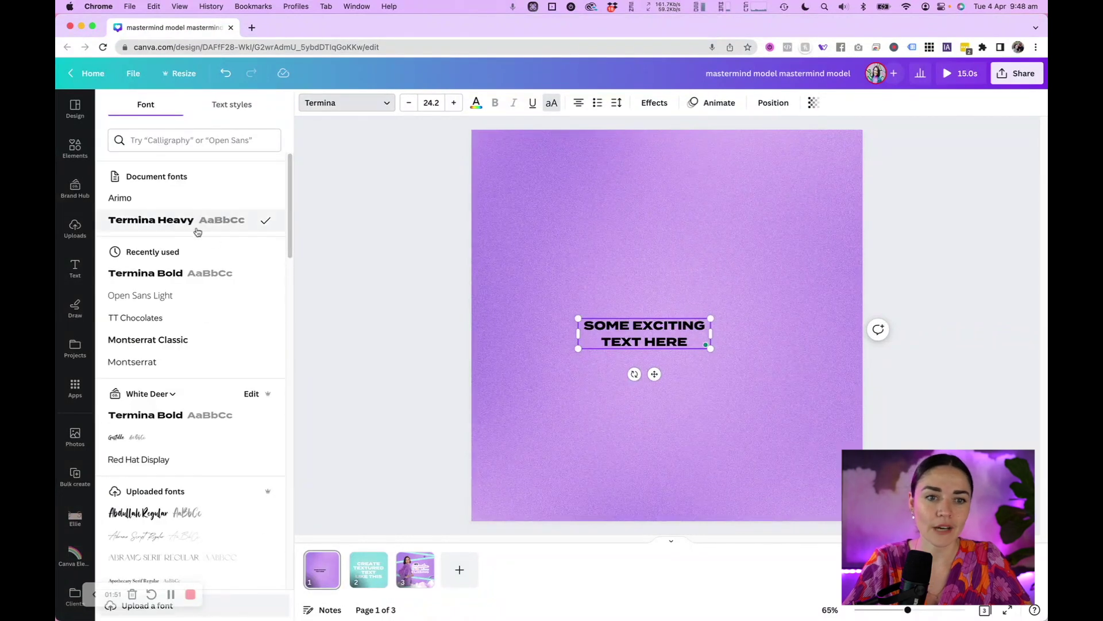
{"action": "left_click", "coordinate": [701, 339]}
{"action": "left_click_drag", "start_coordinate": [711, 348], "coordinate": [790, 368]}
{"action": "left_click_drag", "start_coordinate": [800, 406], "coordinate": [864, 437]}
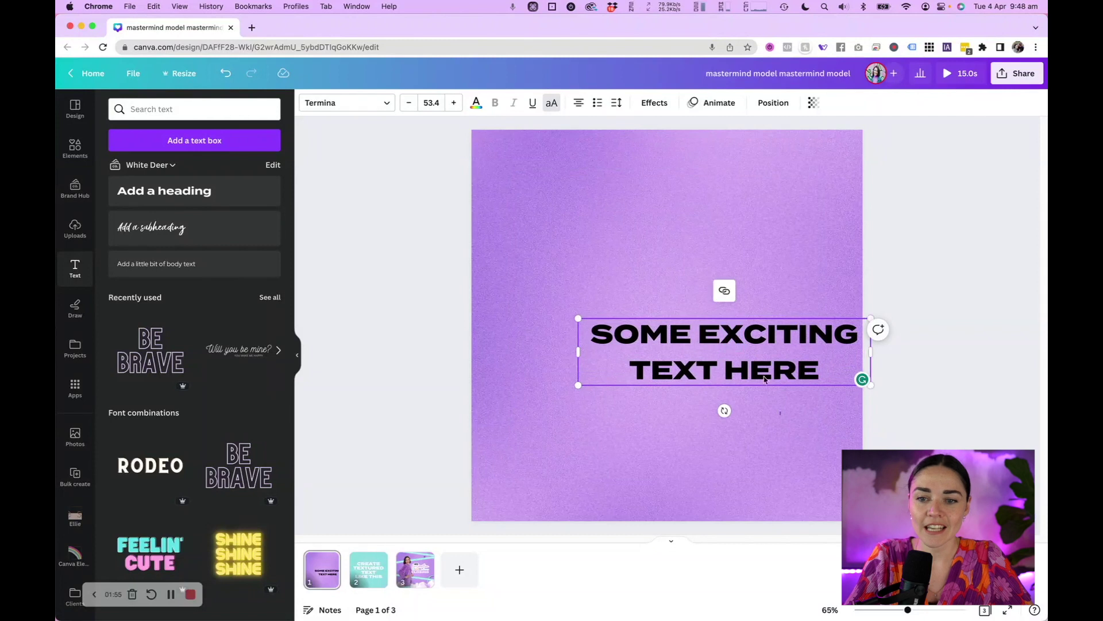
{"action": "left_click_drag", "start_coordinate": [759, 367], "coordinate": [702, 296]}
{"action": "left_click", "coordinate": [617, 102]}
{"action": "left_click_drag", "start_coordinate": [683, 183], "coordinate": [665, 182]}
Nudge the heading up along the centre line and colour it white
{"action": "left_click", "coordinate": [731, 303]}
{"action": "double_click", "coordinate": [728, 276]}
{"action": "left_click", "coordinate": [955, 298]}
{"action": "left_click", "coordinate": [666, 273]}
{"action": "left_click_drag", "start_coordinate": [667, 273], "coordinate": [667, 265]}
{"action": "left_click", "coordinate": [475, 102]}
{"action": "left_click", "coordinate": [268, 167]}
{"action": "left_click", "coordinate": [419, 281]}
{"action": "left_click", "coordinate": [649, 280]}
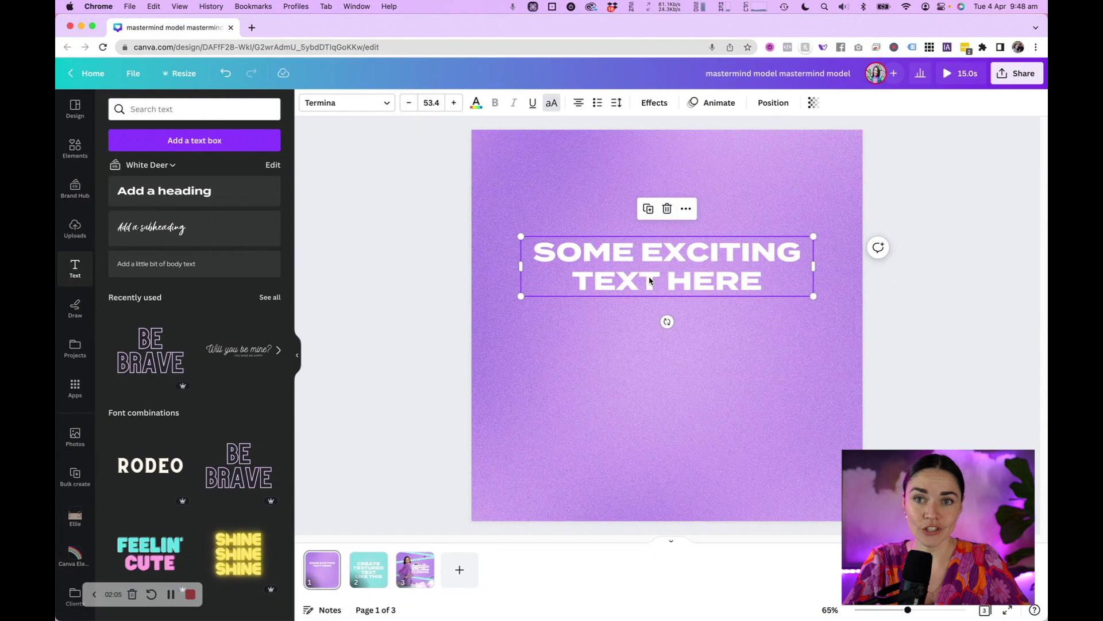
Duplicate the heading and place the copy directly below the original
{"action": "left_click", "coordinate": [483, 275]}
{"action": "left_click", "coordinate": [657, 257]}
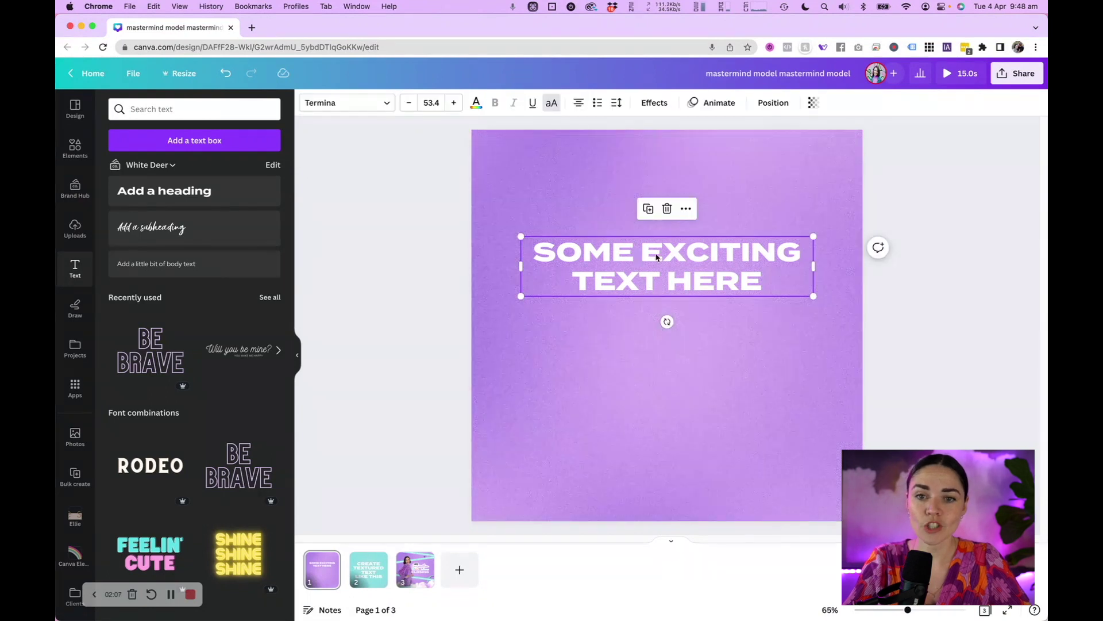
{"action": "left_click", "coordinate": [648, 211]}
{"action": "left_click_drag", "start_coordinate": [686, 277], "coordinate": [681, 337]}
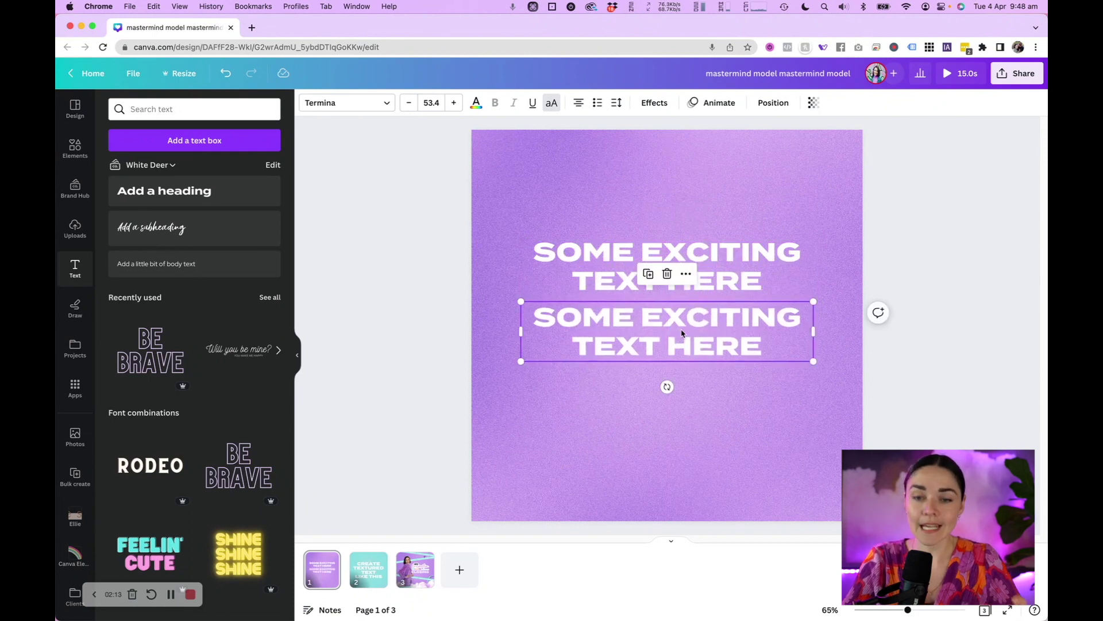
Give the duplicate heading a Hollow effect at thickness 39 and lay it over the solid heading
{"action": "left_click", "coordinate": [659, 108]}
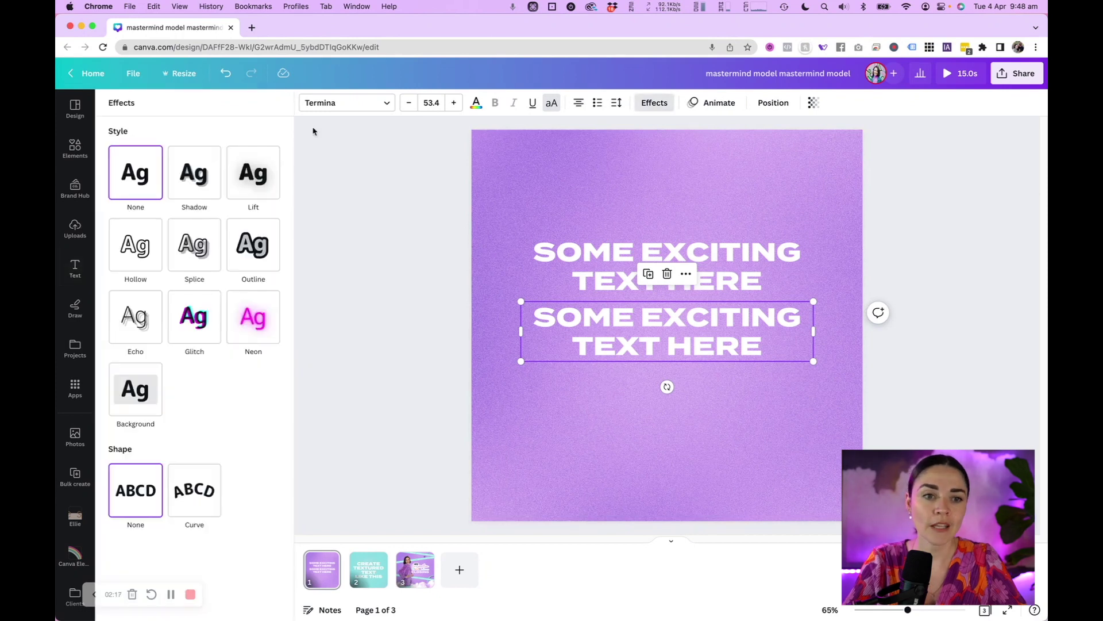
{"action": "left_click", "coordinate": [143, 254]}
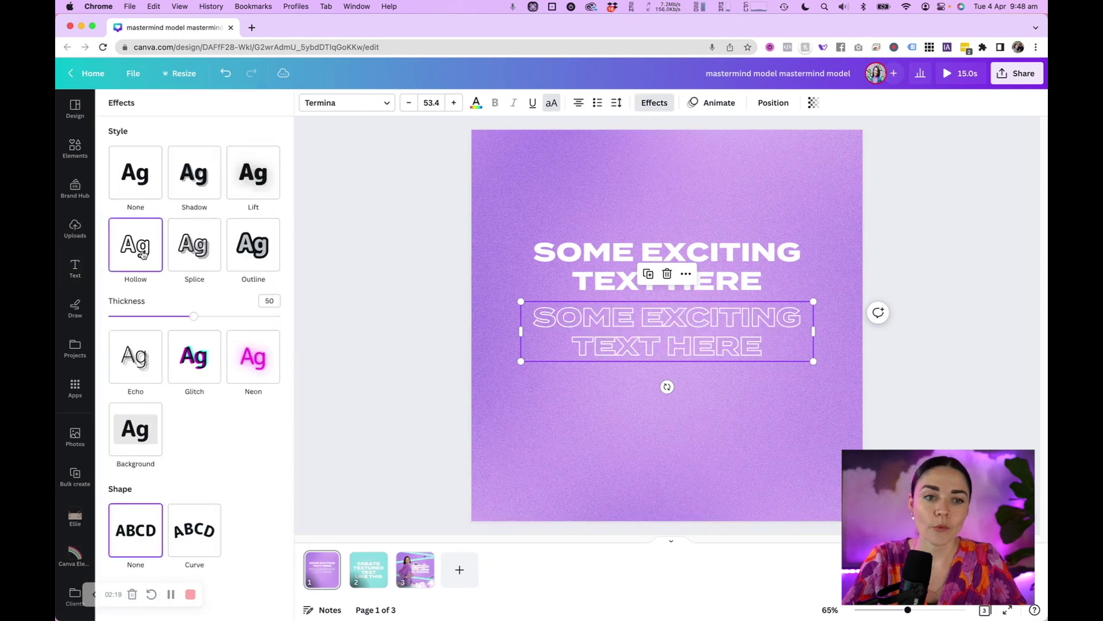
{"action": "left_click_drag", "start_coordinate": [194, 321], "coordinate": [169, 319]}
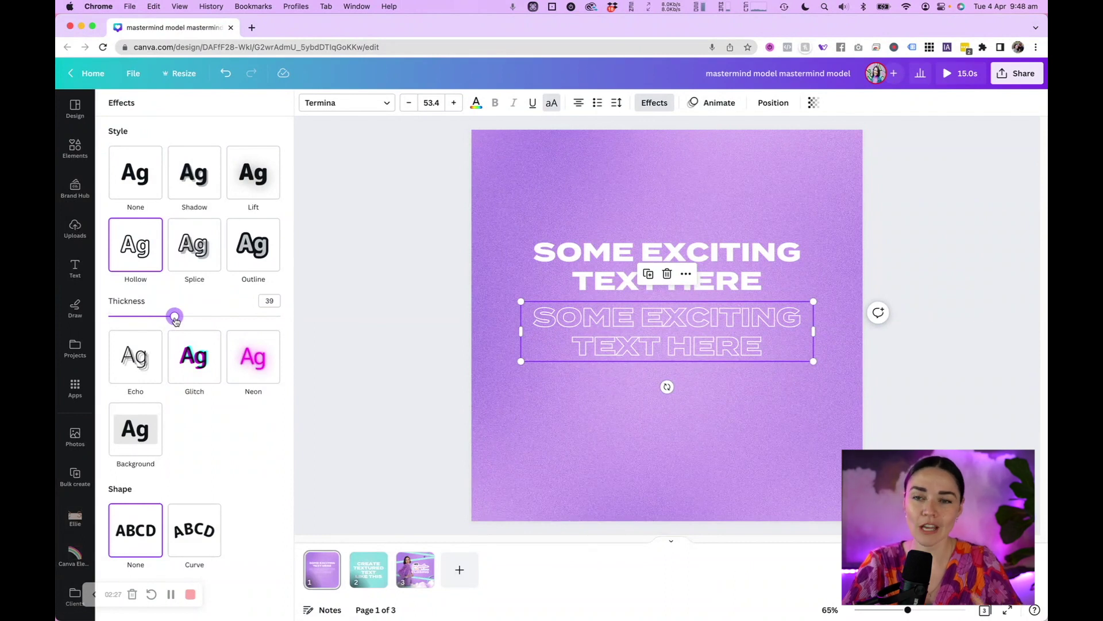
{"action": "left_click", "coordinate": [398, 341]}
{"action": "left_click_drag", "start_coordinate": [687, 328], "coordinate": [690, 260]}
{"action": "left_click", "coordinate": [638, 208]}
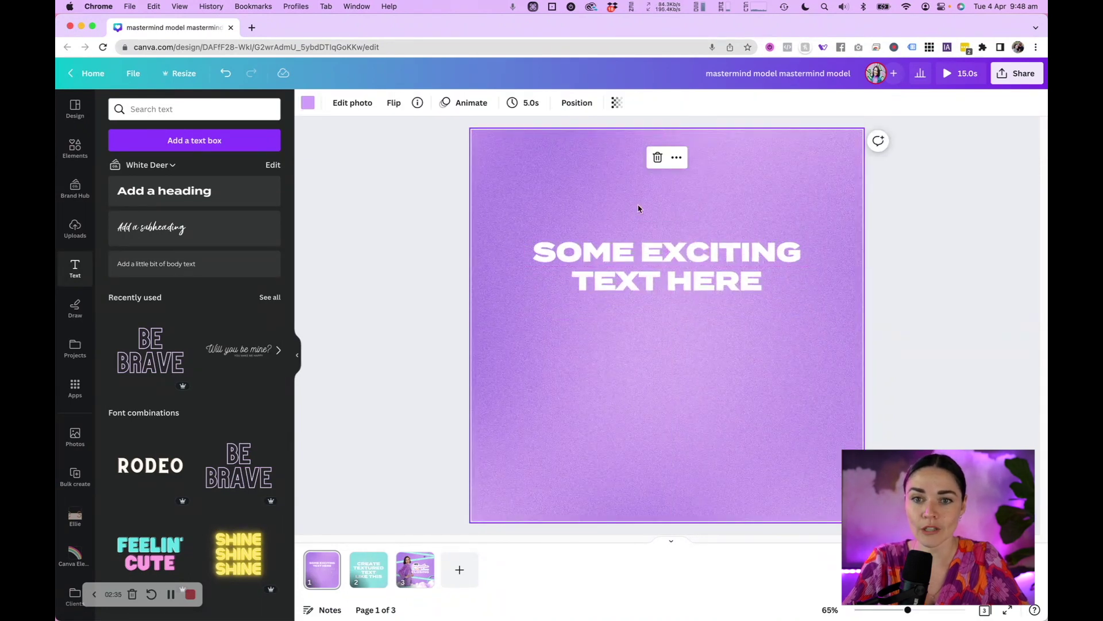
{"action": "left_click", "coordinate": [578, 105]}
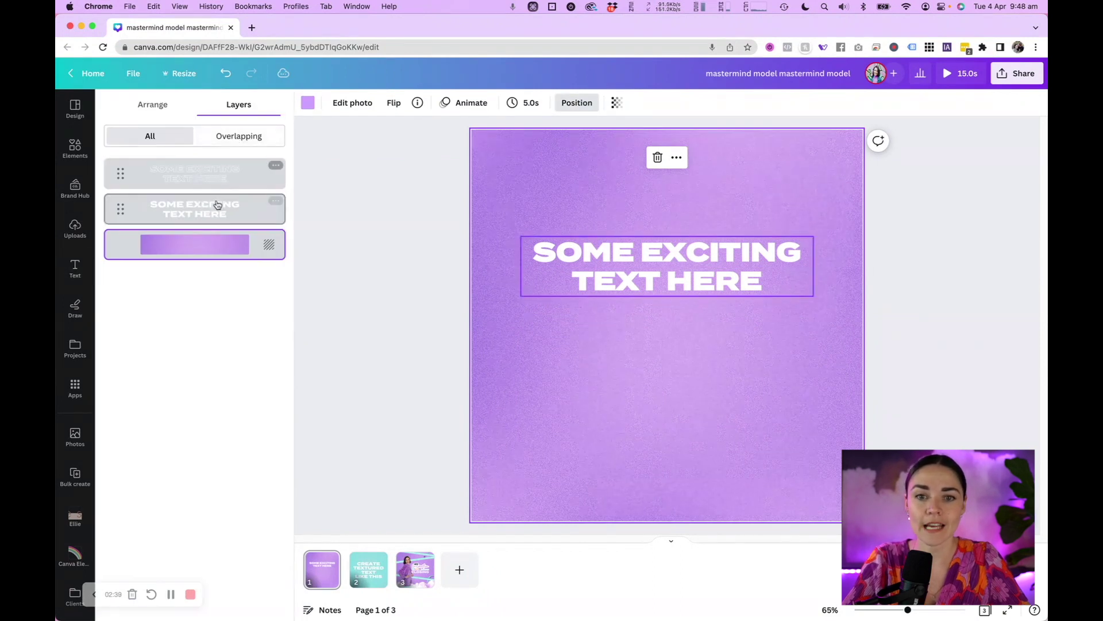
{"action": "key", "text": "Escape"}
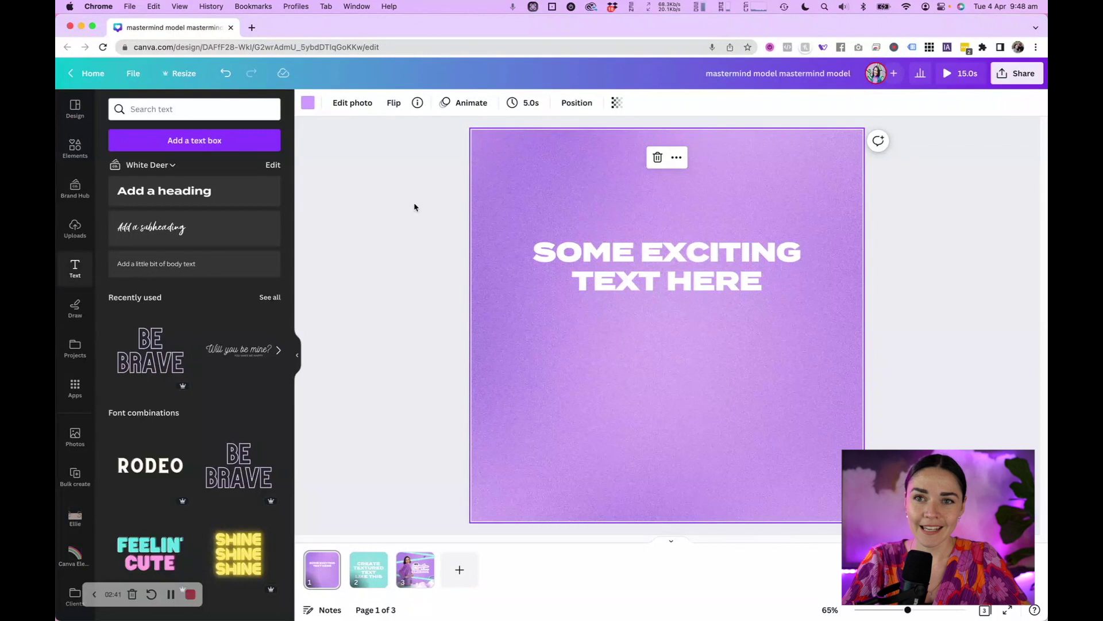
{"action": "scroll", "coordinate": [77, 444], "scroll_direction": "down", "scroll_amount": 5}
{"action": "scroll", "coordinate": [76, 444], "scroll_direction": "down", "scroll_amount": 8}
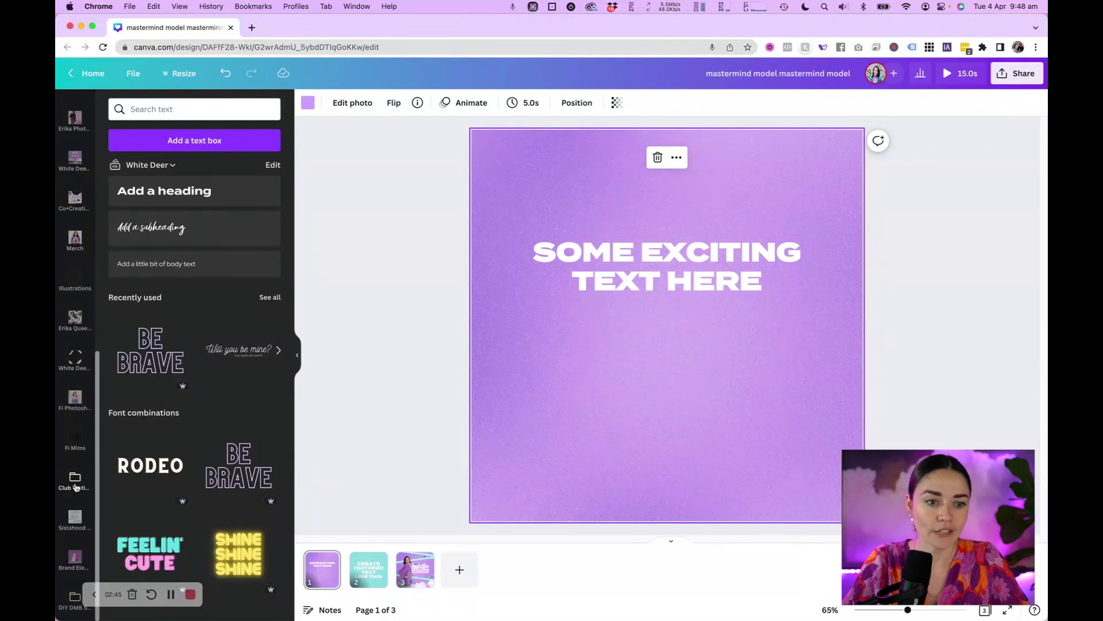
Add the second Fi Photoshoot photo and remove its background with BG Remover
{"action": "left_click", "coordinate": [75, 400]}
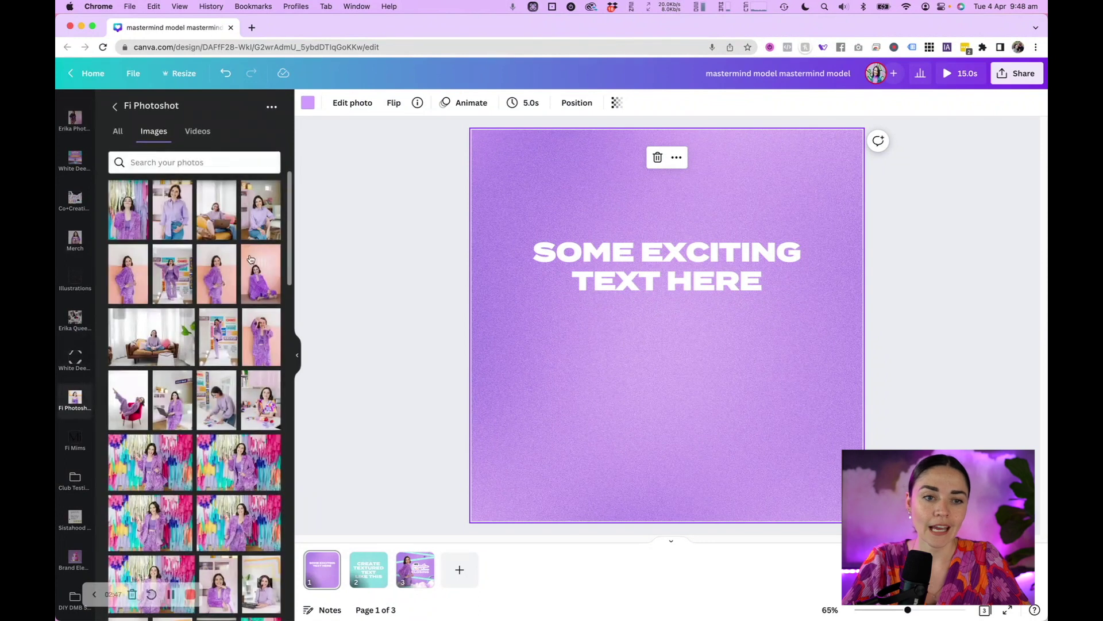
{"action": "left_click", "coordinate": [179, 226]}
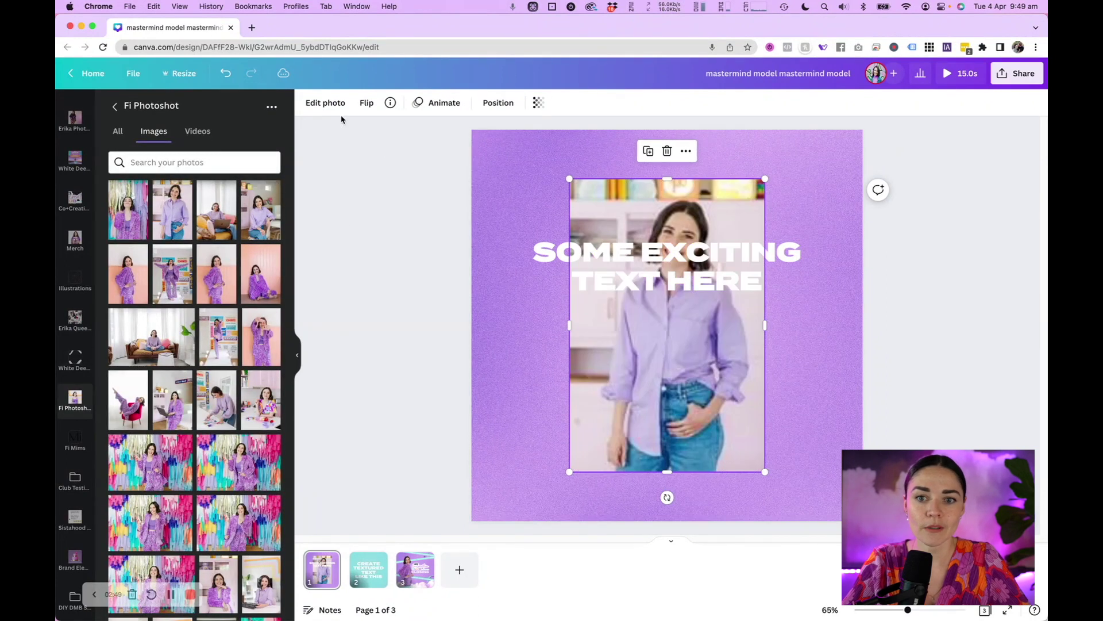
{"action": "left_click", "coordinate": [324, 103]}
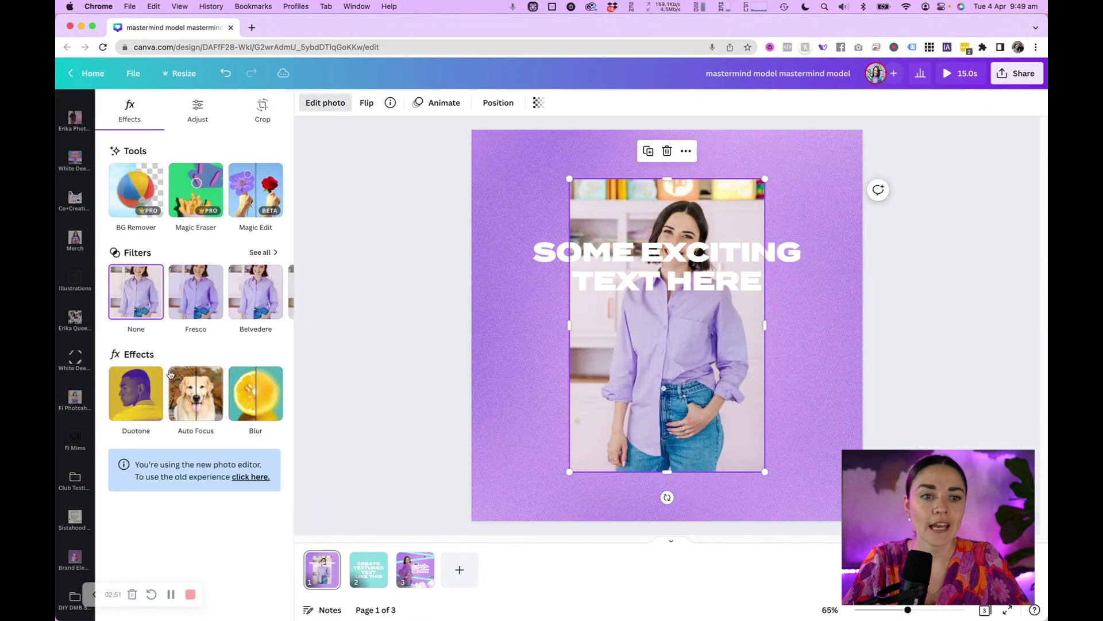
{"action": "left_click", "coordinate": [133, 184]}
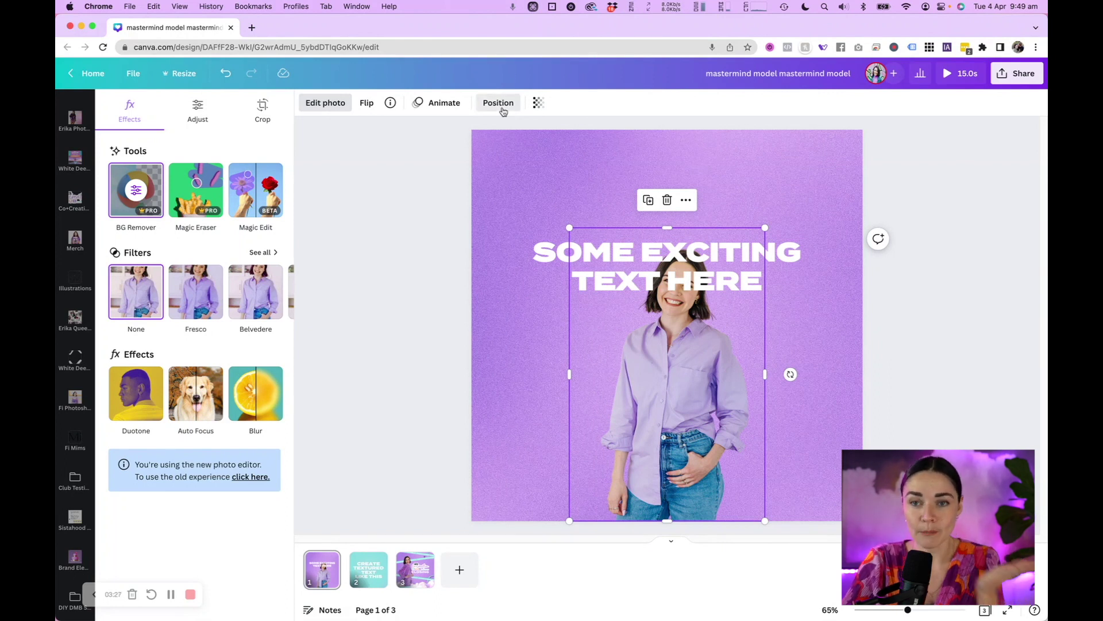
Move the cut-out photo's layer above the headline text and reposition the photo
{"action": "left_click", "coordinate": [502, 109]}
{"action": "left_click_drag", "start_coordinate": [144, 251], "coordinate": [141, 205]}
{"action": "left_click_drag", "start_coordinate": [684, 349], "coordinate": [666, 372]}
{"action": "left_click", "coordinate": [820, 413]}
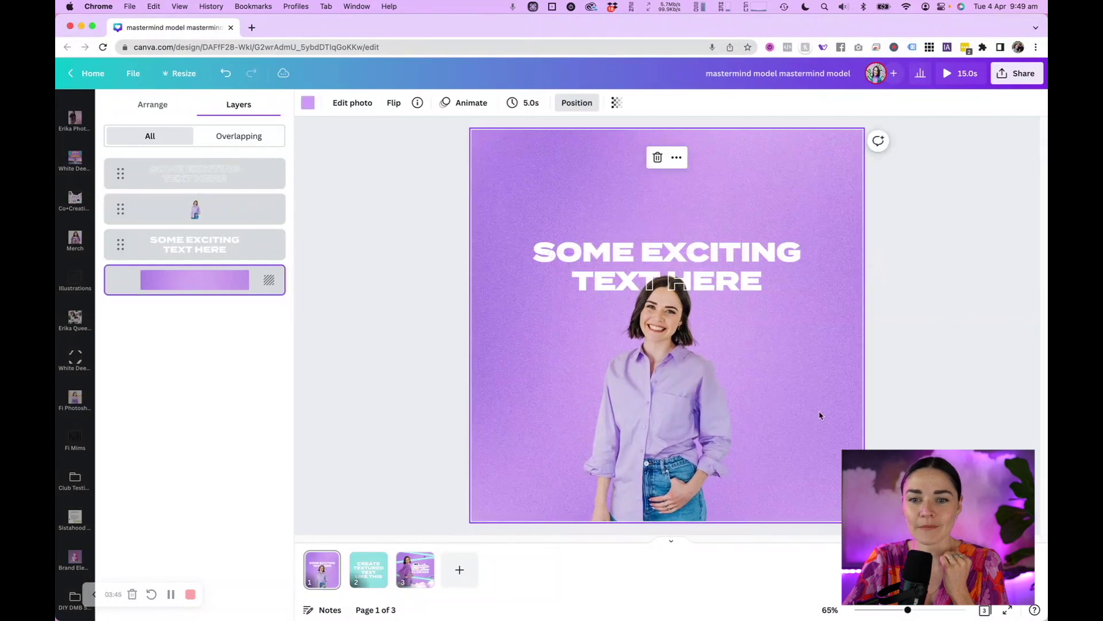
Move the headline and photo together higher and enlarge them so the headings reach 57.3
{"action": "left_click_drag", "start_coordinate": [813, 430], "coordinate": [580, 242]}
{"action": "left_click_drag", "start_coordinate": [683, 406], "coordinate": [682, 386]}
{"action": "left_click_drag", "start_coordinate": [814, 215], "coordinate": [839, 189]}
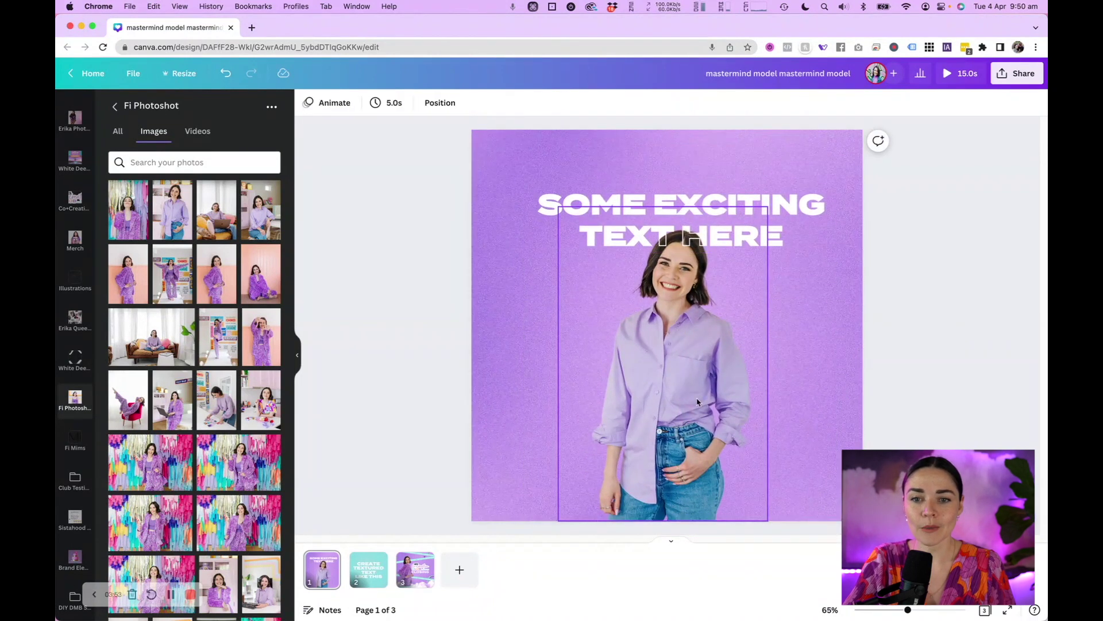
{"action": "left_click_drag", "start_coordinate": [681, 215], "coordinate": [668, 230]}
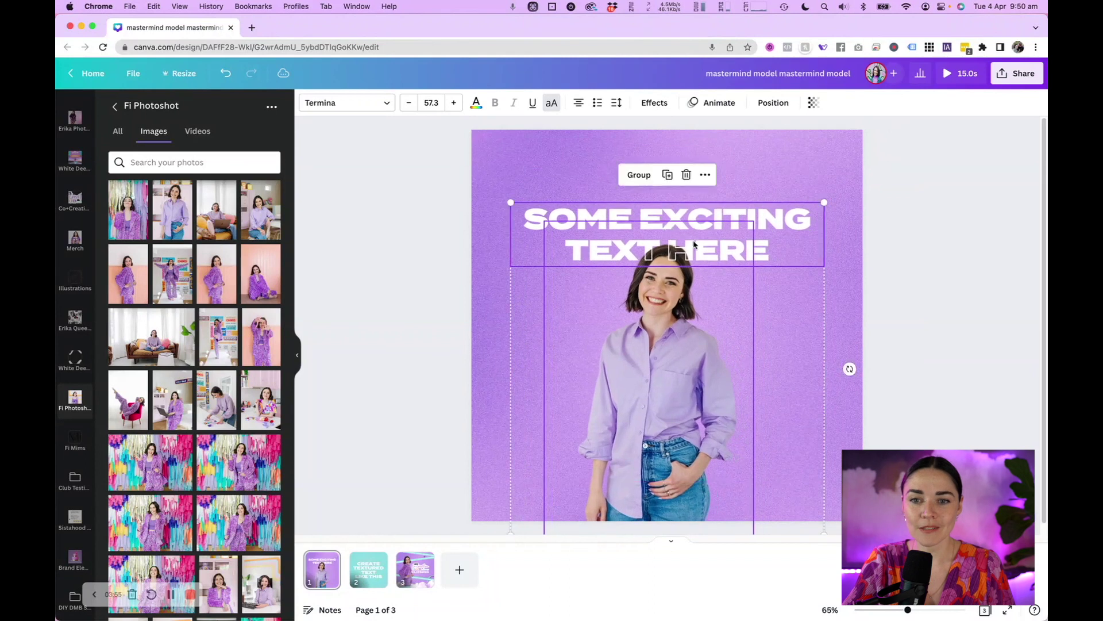
{"action": "left_click", "coordinate": [911, 294]}
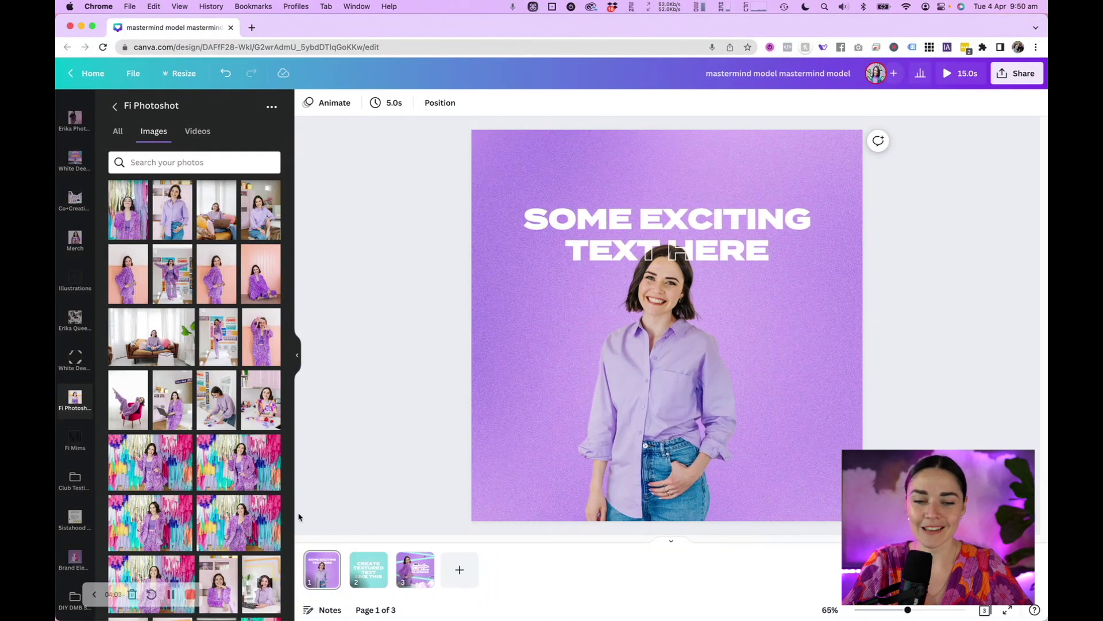
Insert a new blank page as page 3, after the teal CREATE TEXTURED TEXT LIKE THIS page
{"action": "left_click", "coordinate": [369, 569]}
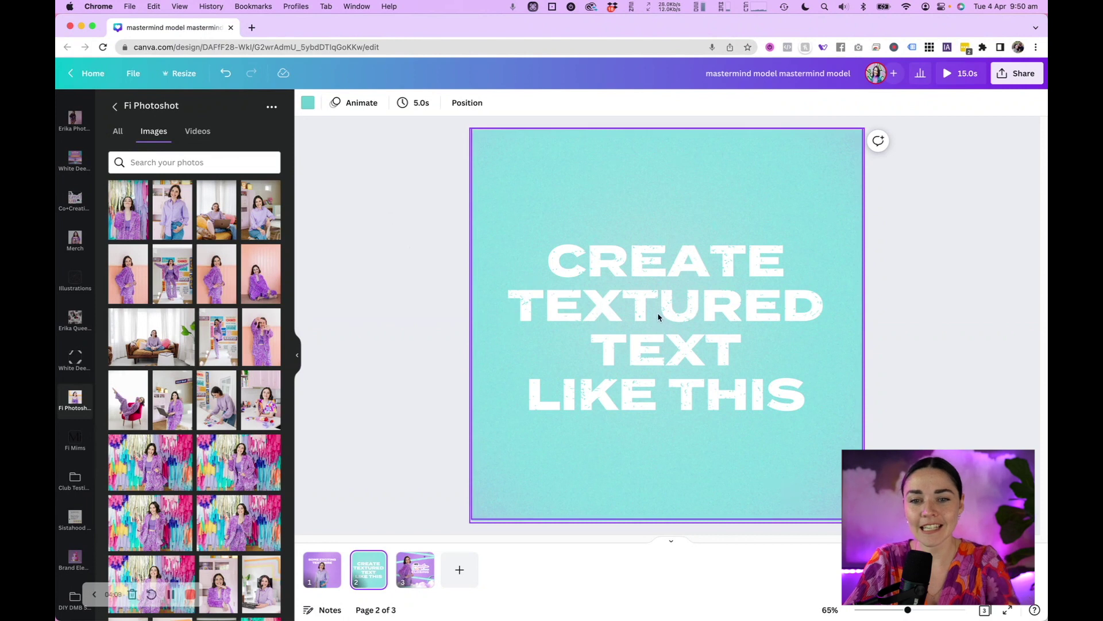
{"action": "scroll", "coordinate": [658, 317], "scroll_direction": "up", "scroll_amount": 15}
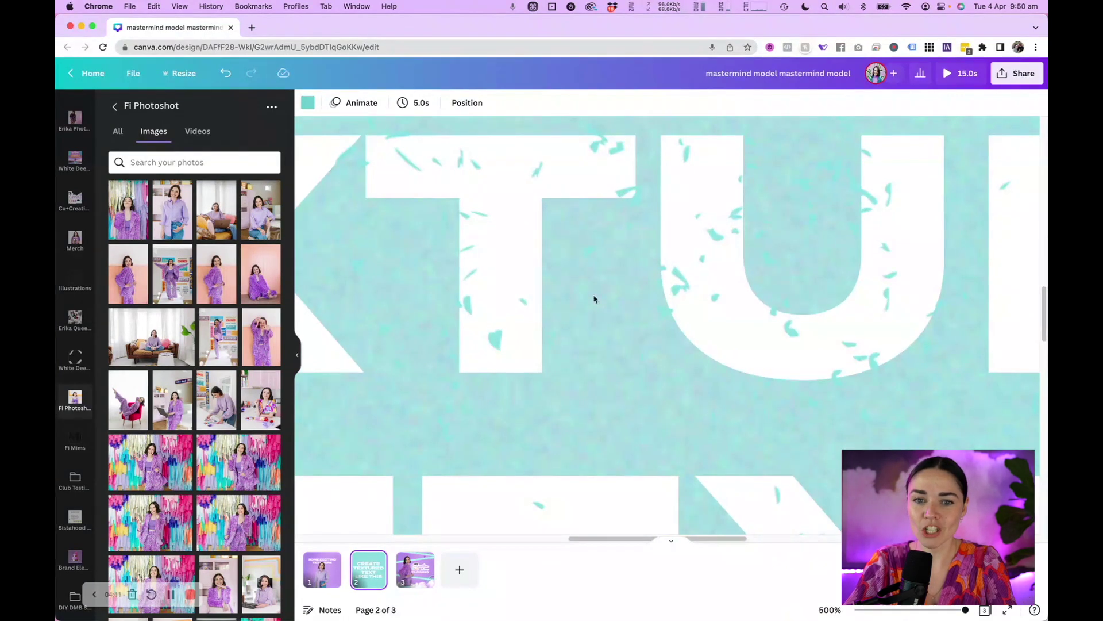
{"action": "scroll", "coordinate": [616, 290], "scroll_direction": "down", "scroll_amount": 15}
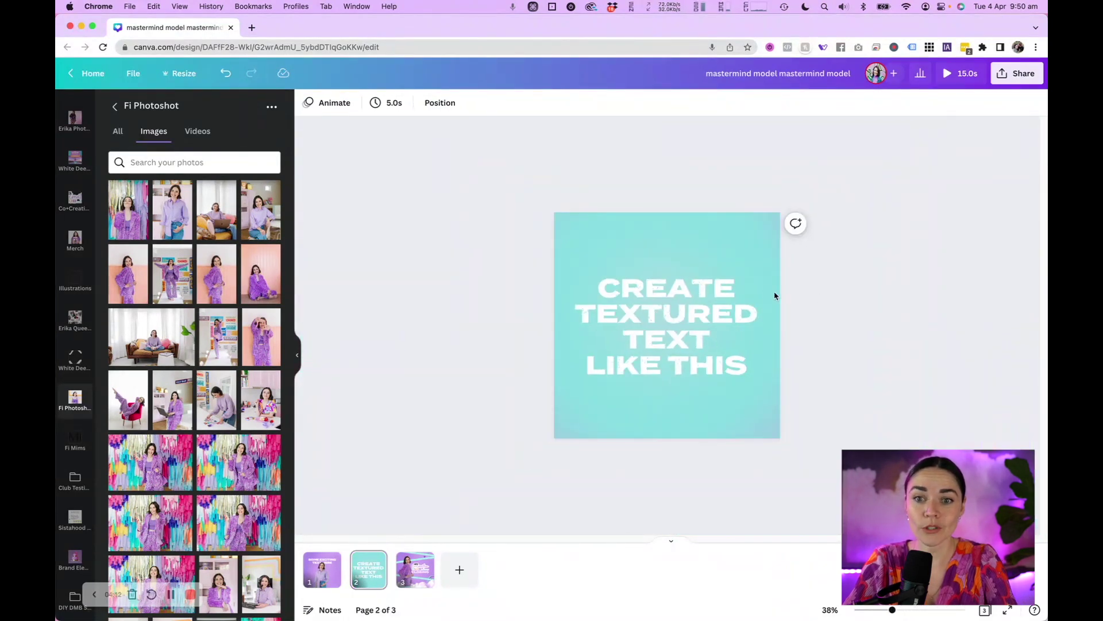
{"action": "left_click", "coordinate": [468, 578]}
{"action": "left_click_drag", "start_coordinate": [469, 578], "coordinate": [402, 571]}
Copy page 2's teal textured background onto the new page 3
{"action": "left_click", "coordinate": [369, 569]}
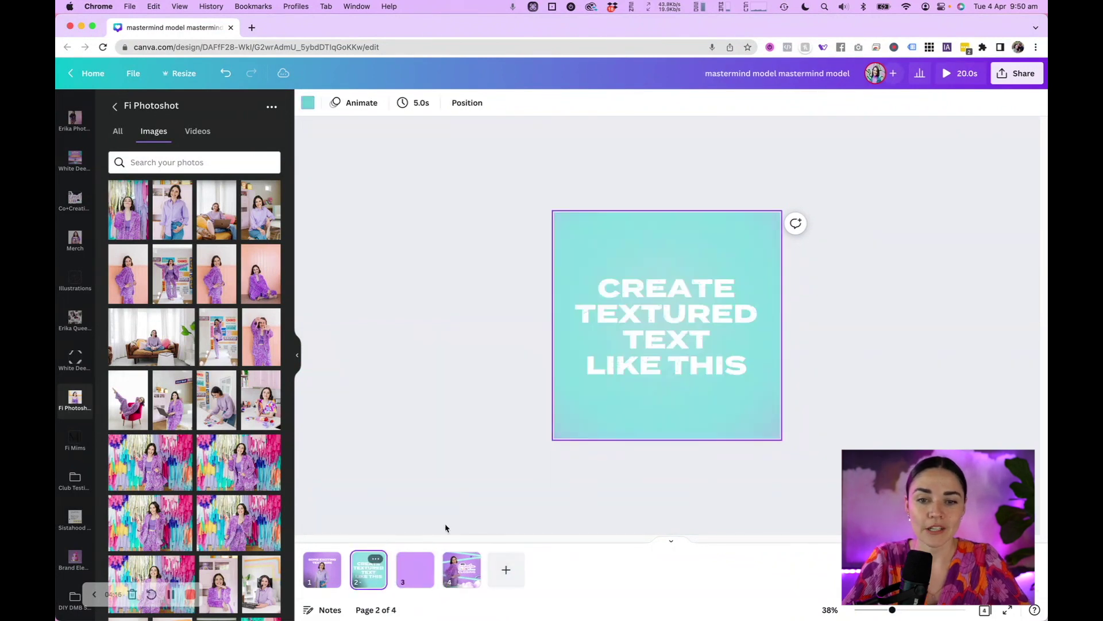
{"action": "left_click", "coordinate": [574, 225]}
{"action": "key", "text": "super+c"}
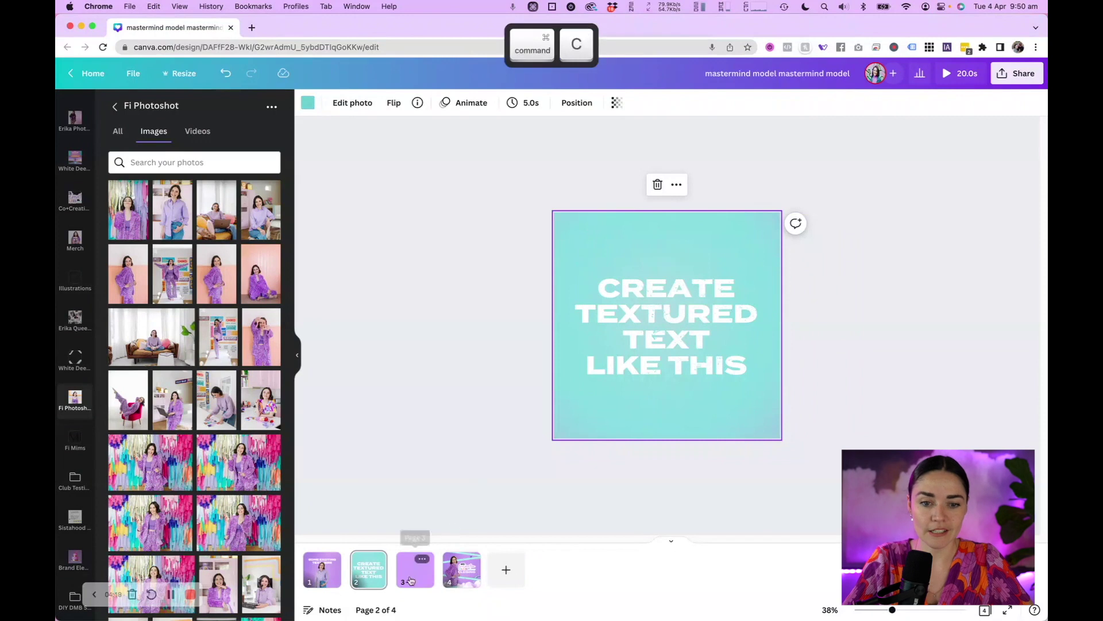
{"action": "left_click", "coordinate": [415, 569]}
{"action": "key", "text": "super+v"}
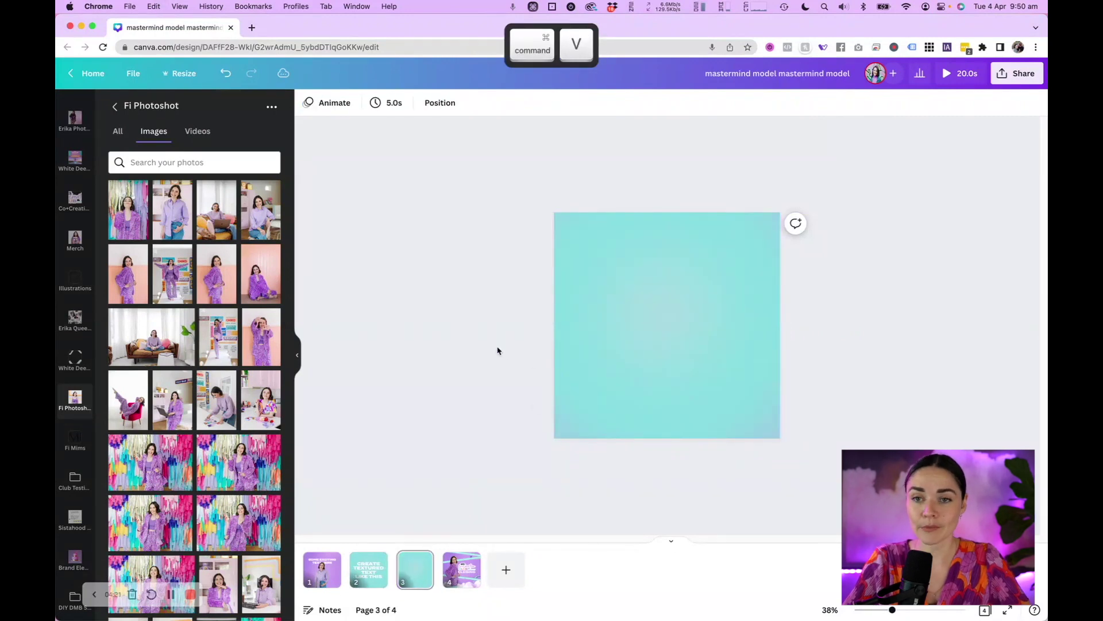
Add a large text box reading 'Create some textured text' wrapped over four lines
{"action": "type", "text": "t"}
{"action": "type", "text": "C"}
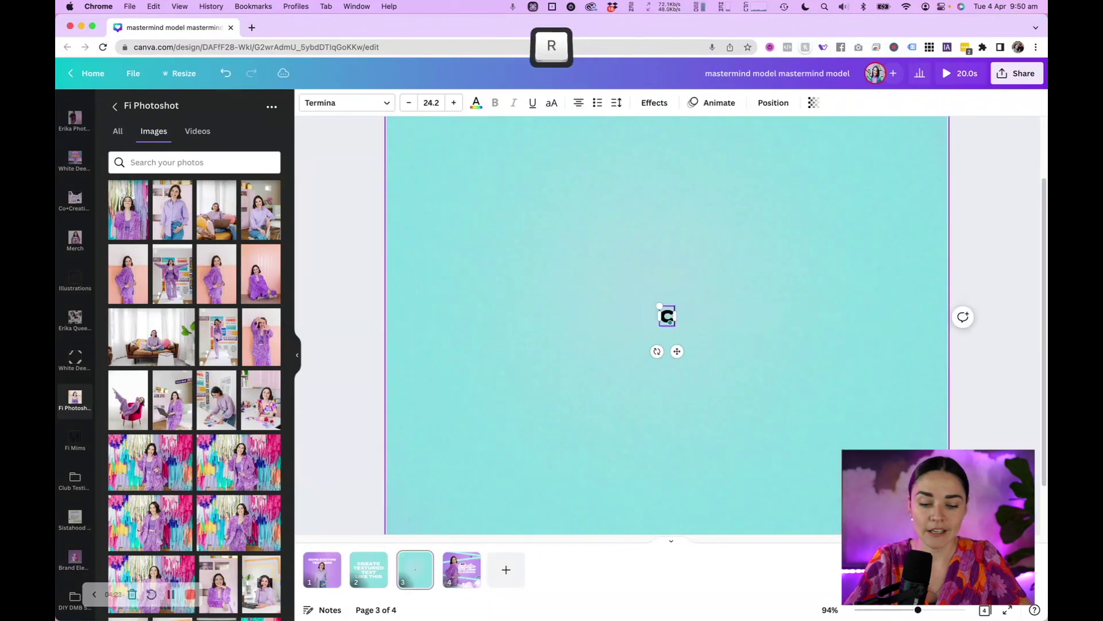
{"action": "type", "text": "reate some textured text"}
{"action": "left_click_drag", "start_coordinate": [811, 314], "coordinate": [639, 322]}
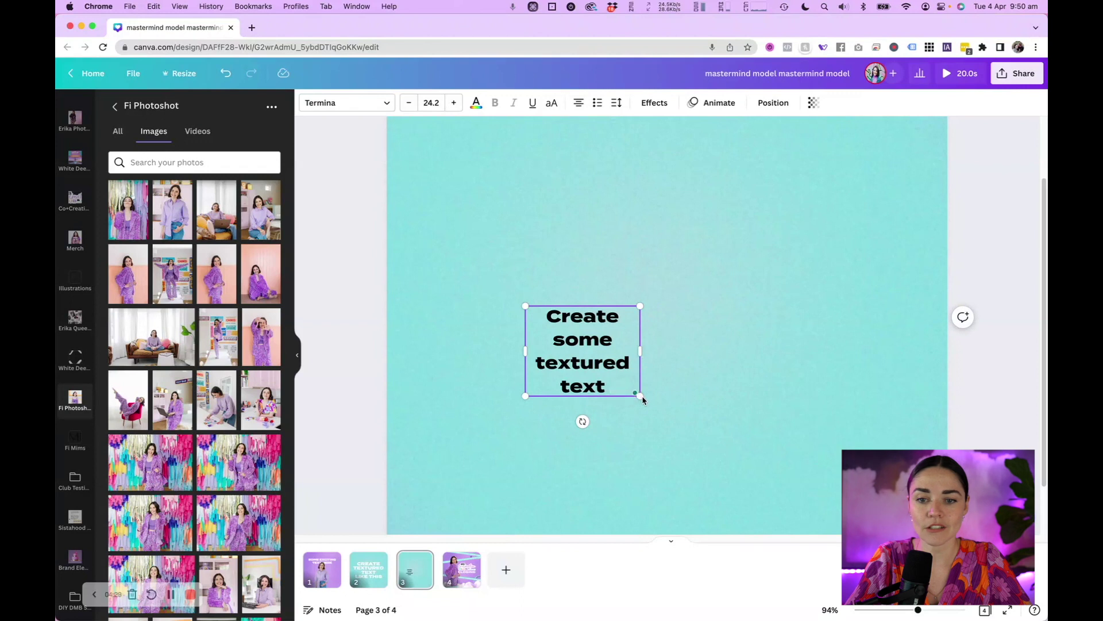
{"action": "left_click_drag", "start_coordinate": [639, 396], "coordinate": [895, 596]}
{"action": "key", "text": "Escape"}
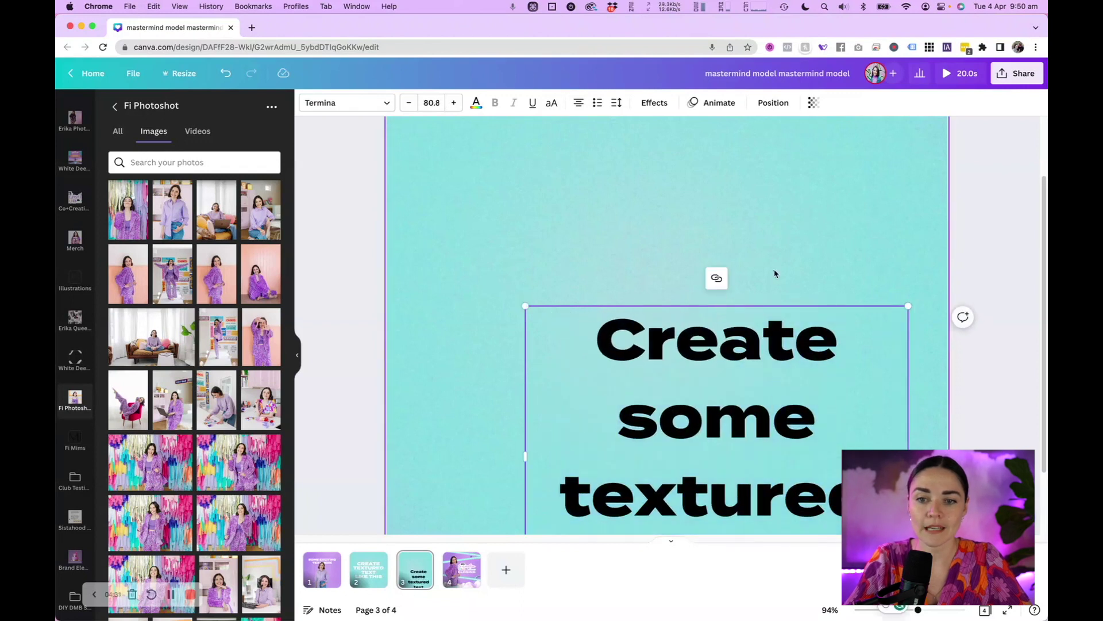
{"action": "left_click_drag", "start_coordinate": [733, 383], "coordinate": [697, 279]}
Tighten the text's line spacing, colour it white and centre it on the page
{"action": "left_click", "coordinate": [616, 102]}
{"action": "left_click_drag", "start_coordinate": [683, 182], "coordinate": [660, 181]}
{"action": "left_click", "coordinate": [476, 104]}
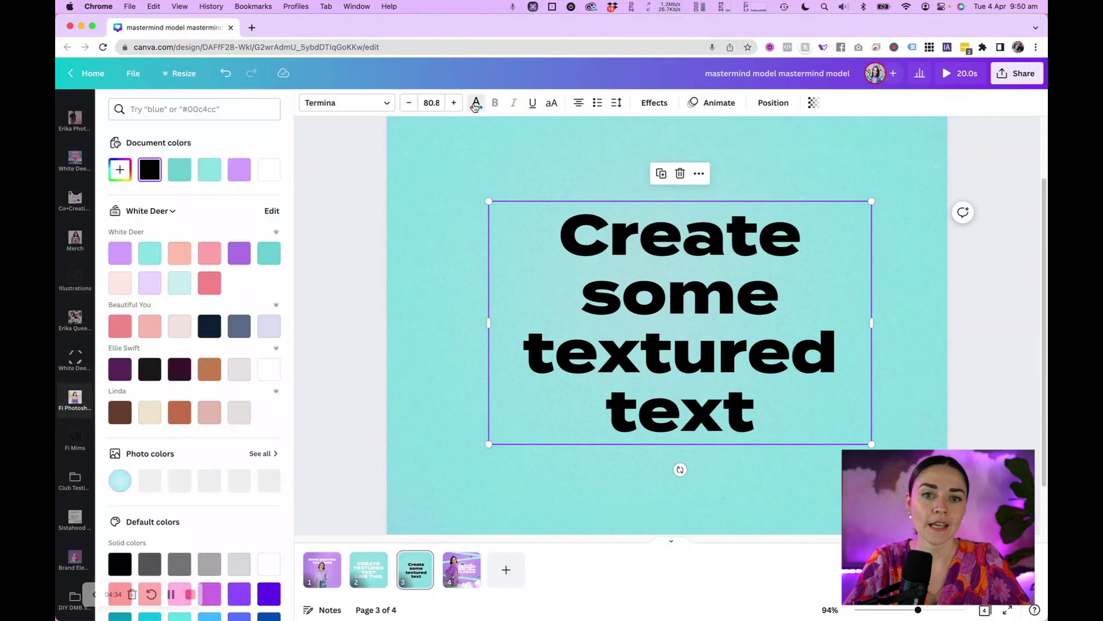
{"action": "left_click", "coordinate": [269, 169]}
{"action": "key", "text": "Escape"}
{"action": "scroll", "coordinate": [362, 320], "scroll_direction": "down", "scroll_amount": 4}
{"action": "left_click_drag", "start_coordinate": [667, 348], "coordinate": [659, 347]}
{"action": "left_click", "coordinate": [874, 337]}
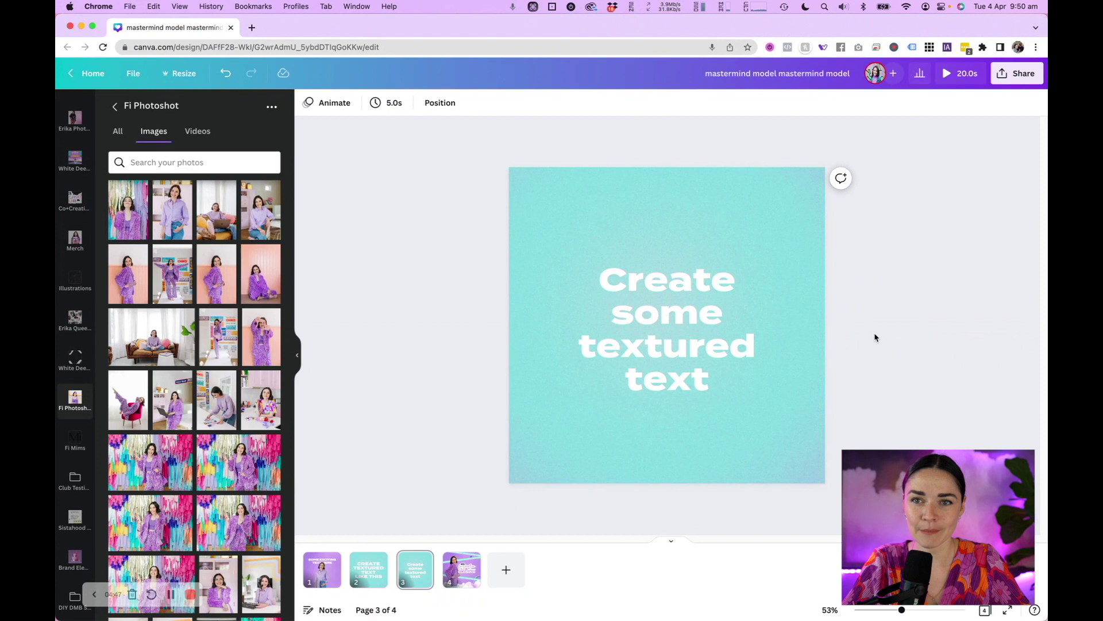
{"action": "scroll", "coordinate": [72, 334], "scroll_direction": "up", "scroll_amount": 10}
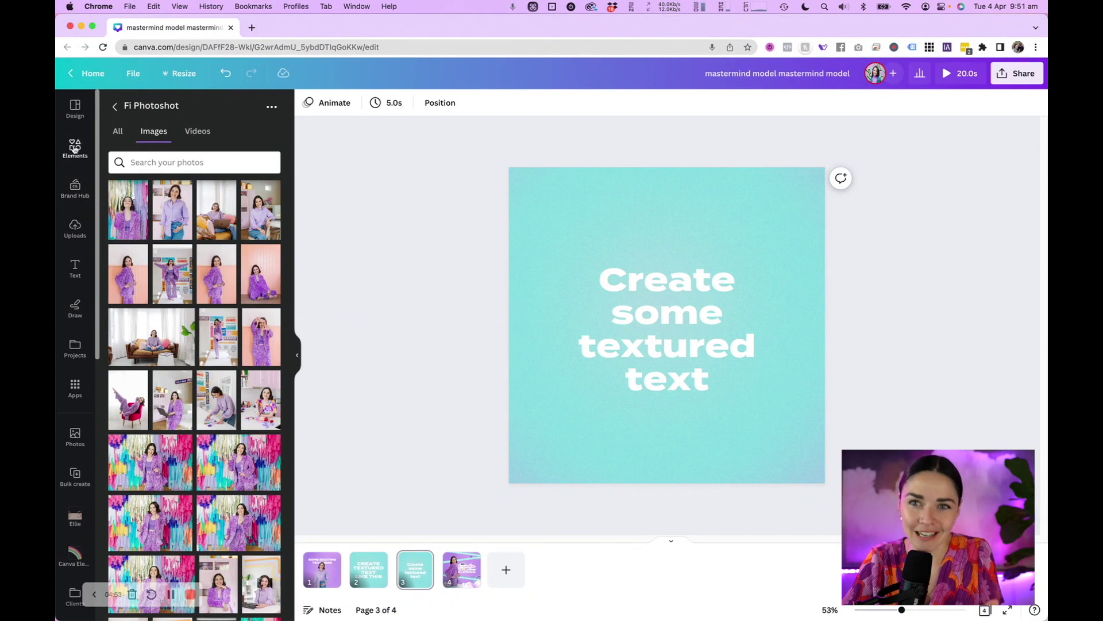
Search Elements for 'texture' and add a dark texture graphic from the Graphics results
{"action": "left_click", "coordinate": [74, 148]}
{"action": "left_click", "coordinate": [189, 109]}
{"action": "type", "text": "text"}
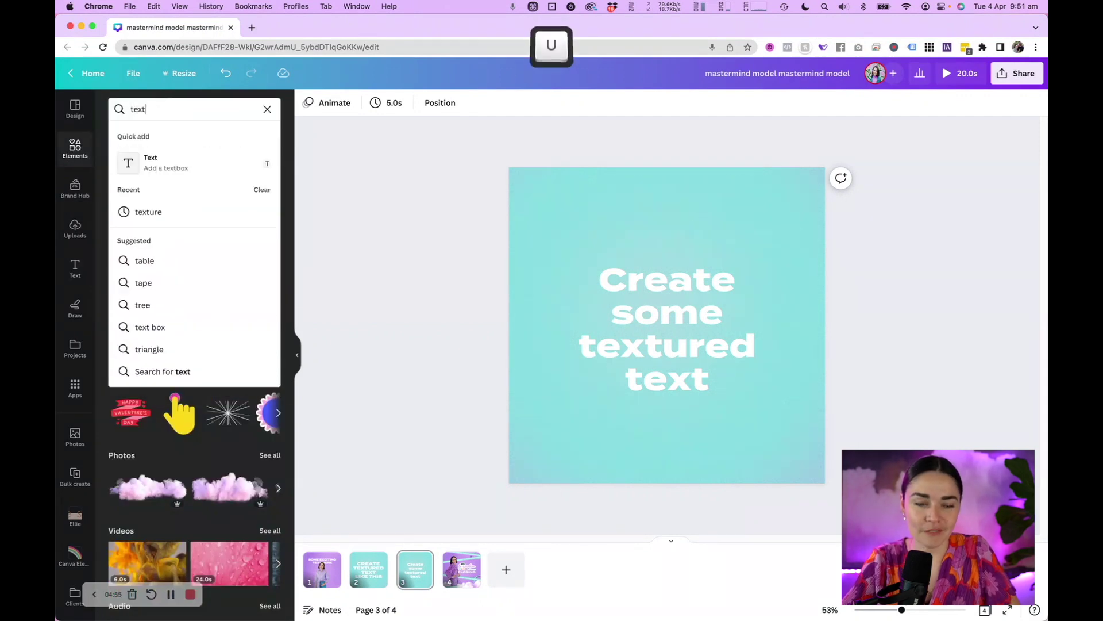
{"action": "type", "text": "ure"}
{"action": "key", "text": "Return"}
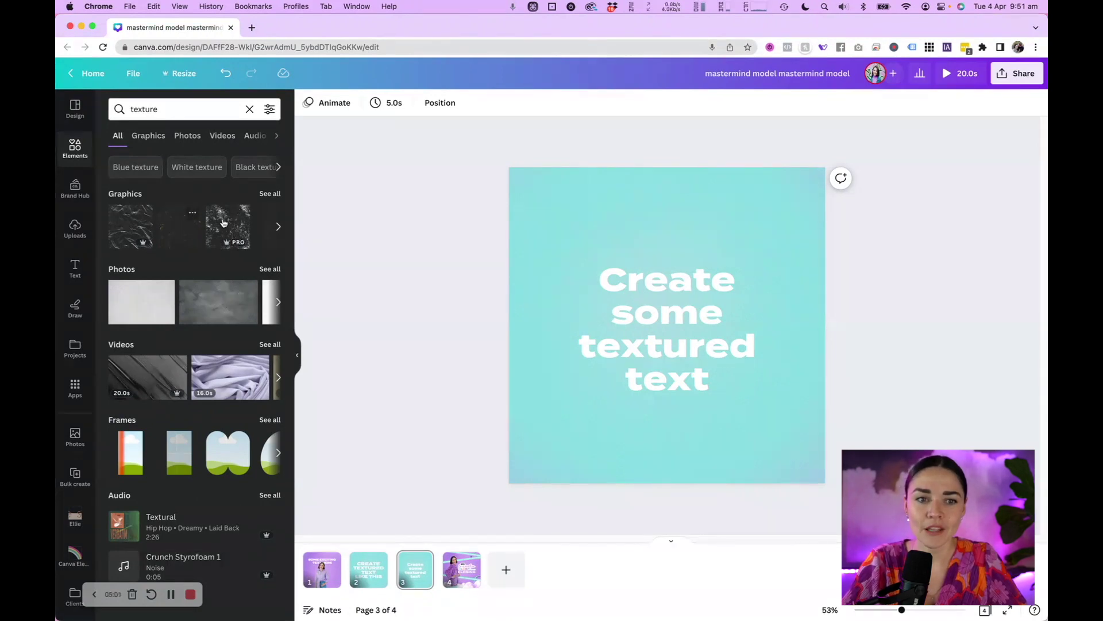
{"action": "left_click", "coordinate": [269, 195]}
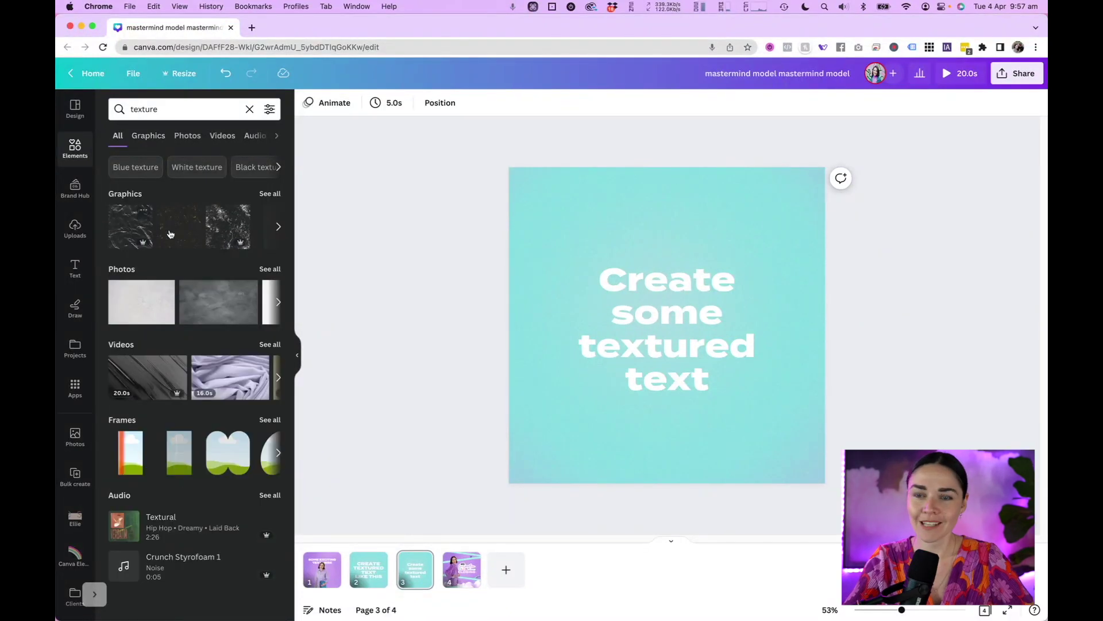
{"action": "left_click", "coordinate": [261, 195]}
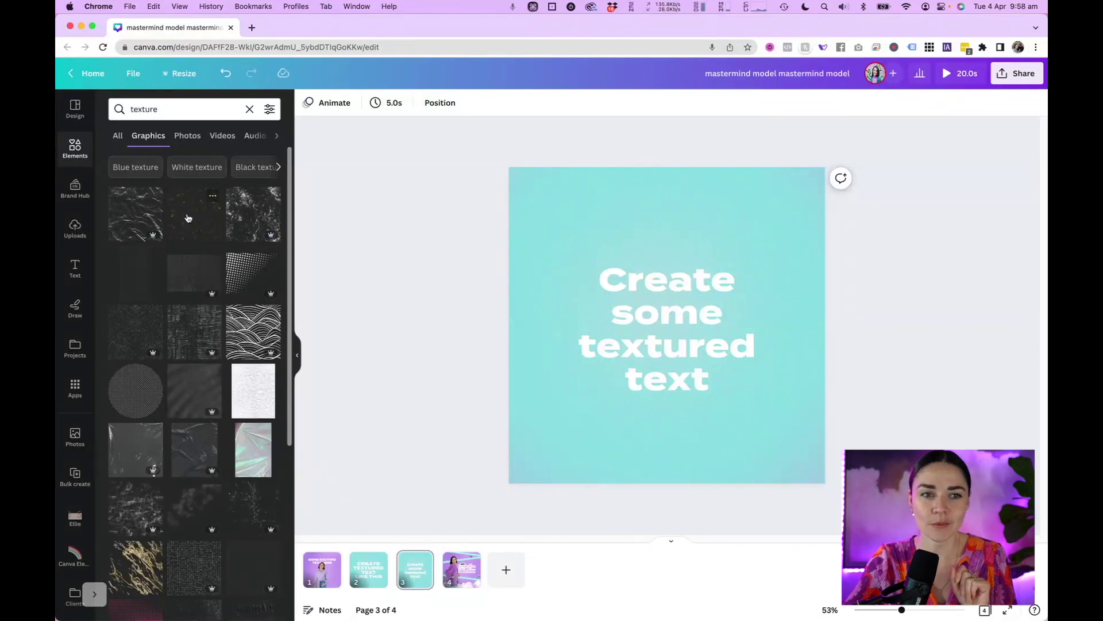
{"action": "left_click", "coordinate": [194, 221]}
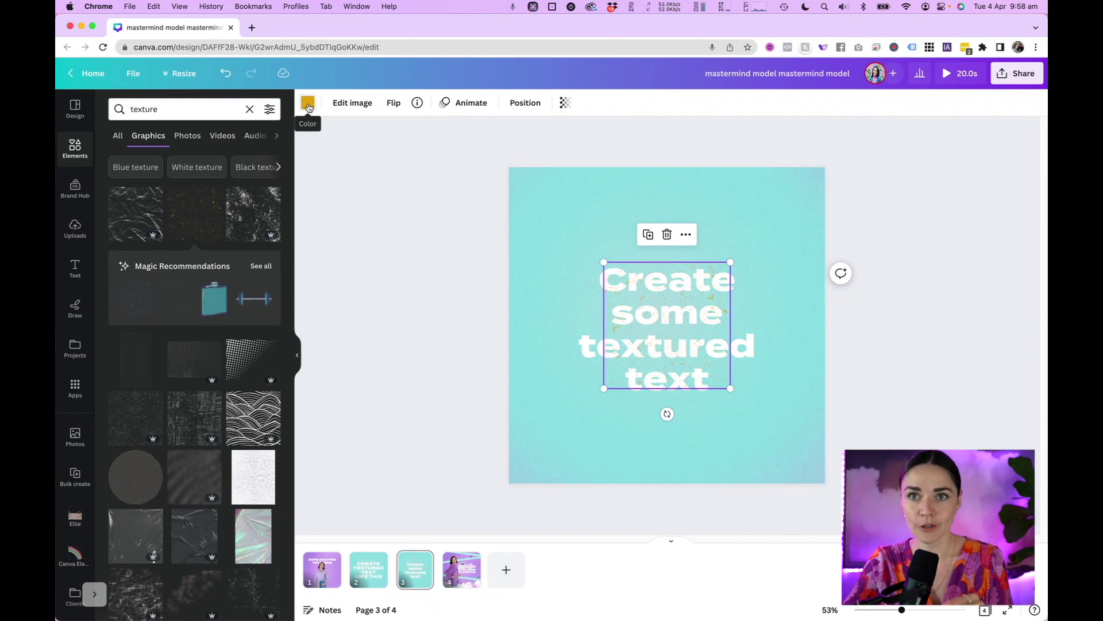
Recolour the texture graphic to the background teal #9DE5E3 and stretch it across the whole page
{"action": "left_click", "coordinate": [308, 104]}
{"action": "left_click", "coordinate": [180, 170]}
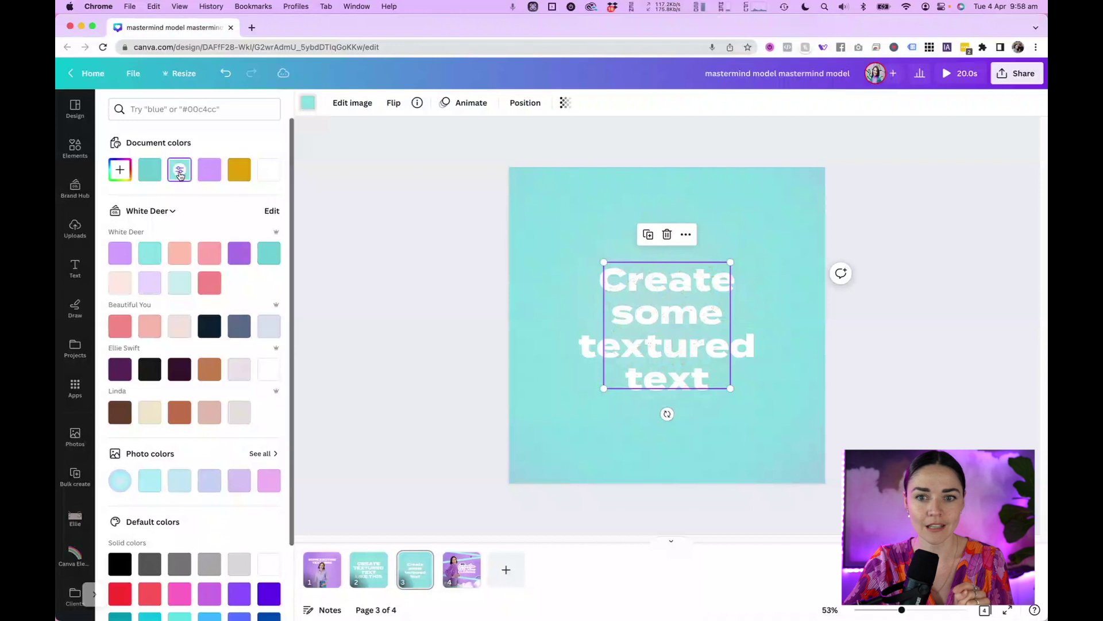
{"action": "left_click", "coordinate": [120, 171]}
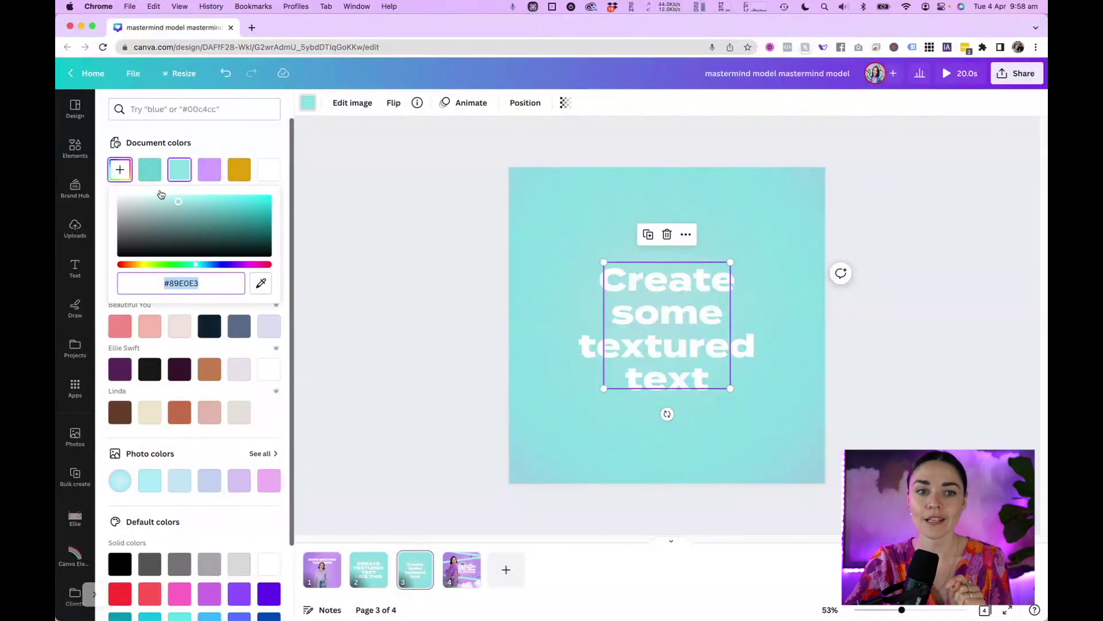
{"action": "left_click", "coordinate": [259, 283]}
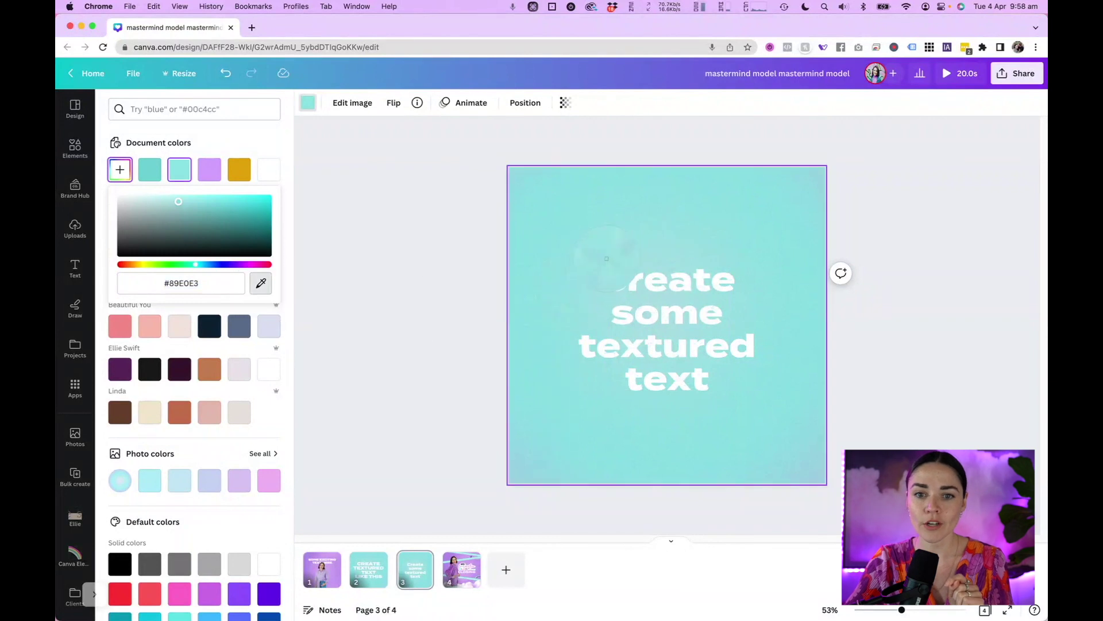
{"action": "left_click", "coordinate": [608, 256]}
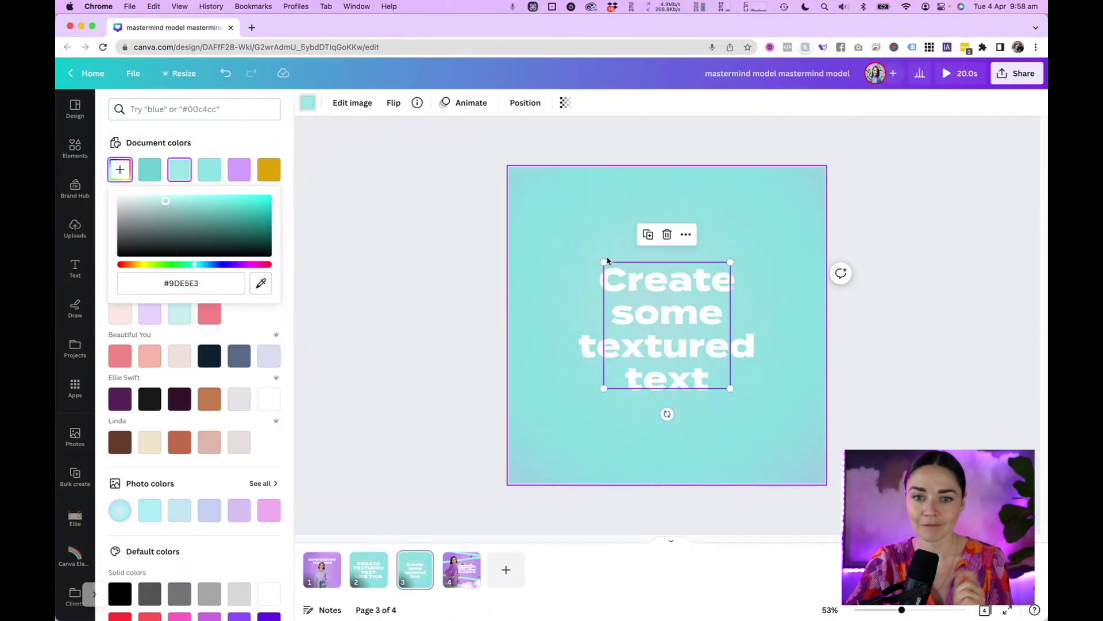
{"action": "left_click_drag", "start_coordinate": [603, 263], "coordinate": [484, 193]}
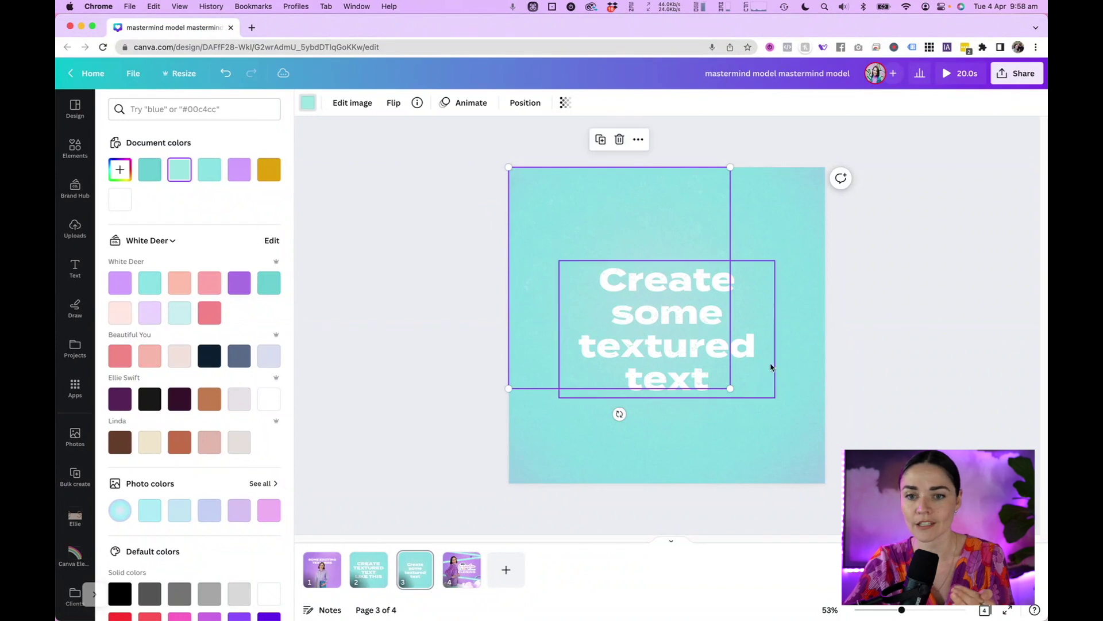
{"action": "left_click_drag", "start_coordinate": [732, 392], "coordinate": [838, 468]}
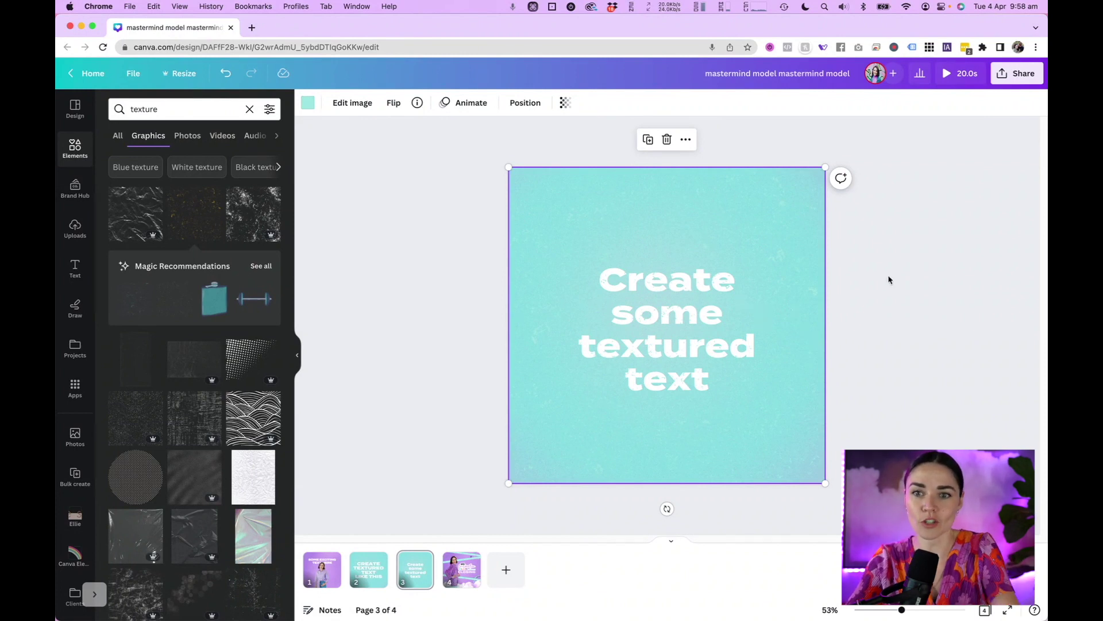
Stretch the texture image by its corner so it covers the whole of page 3
{"action": "scroll", "coordinate": [732, 216], "scroll_direction": "up", "scroll_amount": 5}
{"action": "scroll", "coordinate": [732, 217], "scroll_direction": "up", "scroll_amount": 2}
{"action": "scroll", "coordinate": [522, 225], "scroll_direction": "down", "scroll_amount": 5}
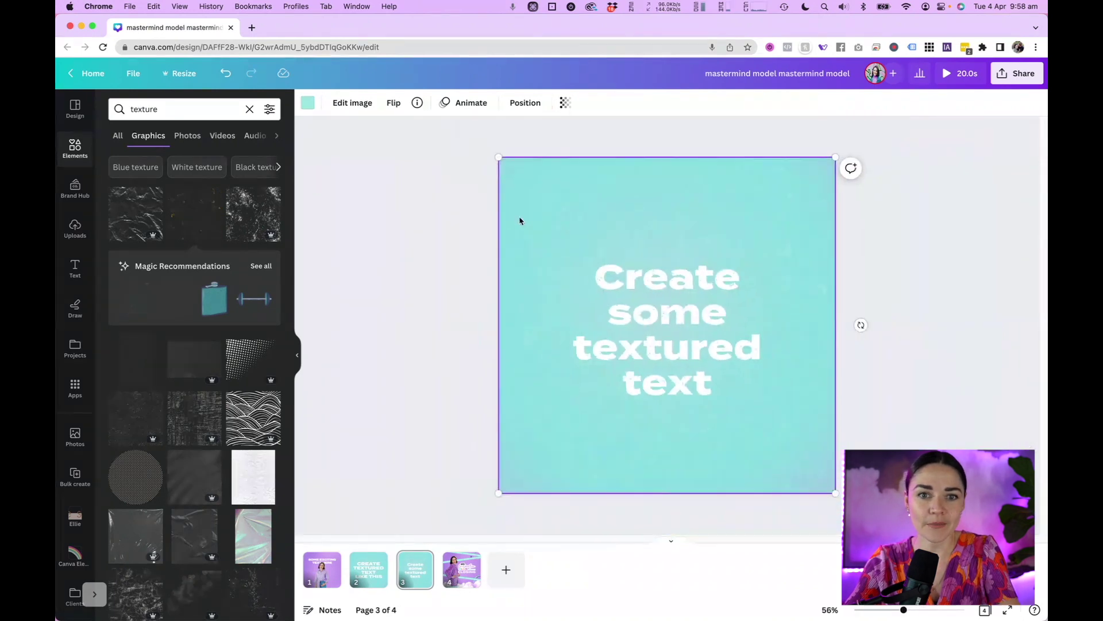
{"action": "left_click_drag", "start_coordinate": [499, 158], "coordinate": [560, 215]}
{"action": "left_click", "coordinate": [954, 284]}
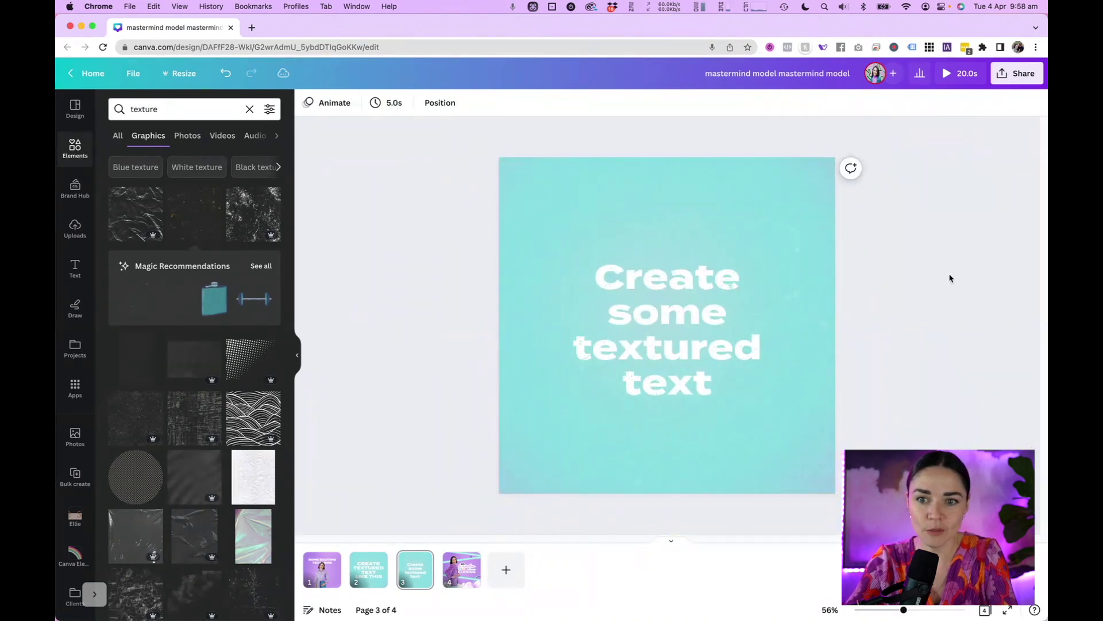
{"action": "scroll", "coordinate": [835, 243], "scroll_direction": "up", "scroll_amount": 5}
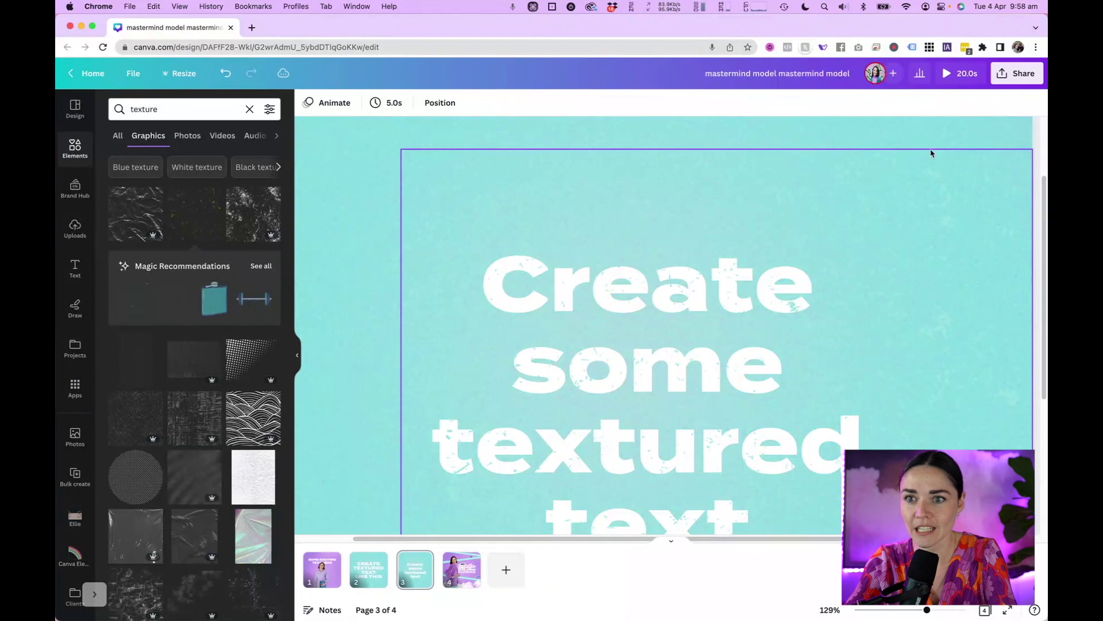
{"action": "left_click", "coordinate": [944, 203]}
{"action": "scroll", "coordinate": [928, 176], "scroll_direction": "down", "scroll_amount": 5}
{"action": "scroll", "coordinate": [649, 217], "scroll_direction": "down", "scroll_amount": 1}
{"action": "left_click_drag", "start_coordinate": [552, 210], "coordinate": [486, 147]}
{"action": "left_click", "coordinate": [975, 383]}
{"action": "scroll", "coordinate": [975, 383], "scroll_direction": "up", "scroll_amount": 5}
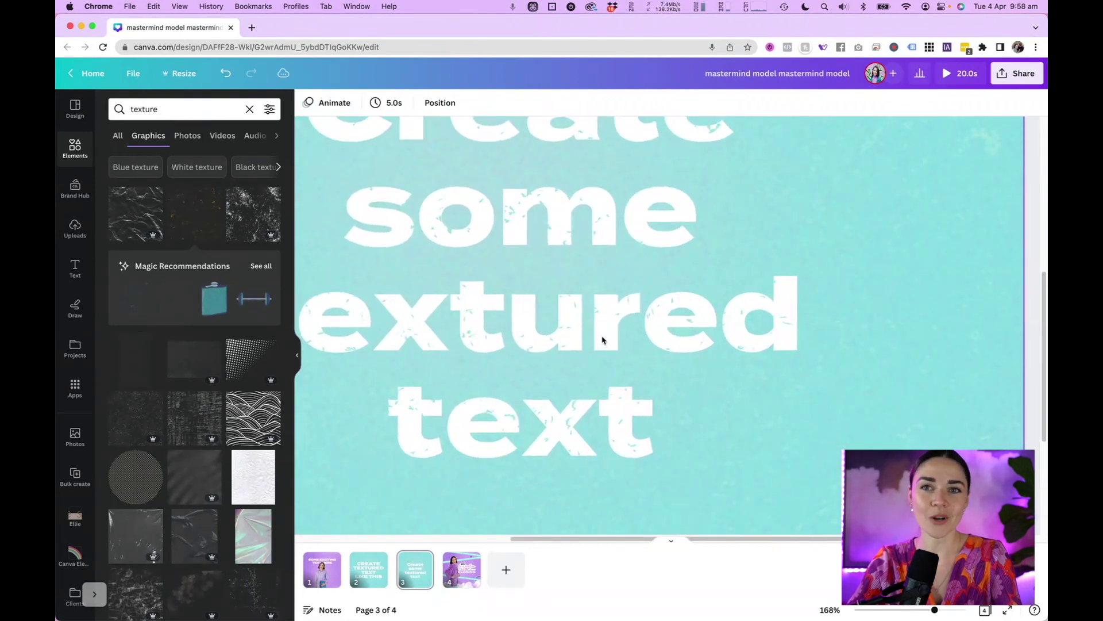
{"action": "scroll", "coordinate": [602, 339], "scroll_direction": "down", "scroll_amount": 5}
Recolour the texture to the light cyan document colour, trying purple first
{"action": "left_click", "coordinate": [544, 262]}
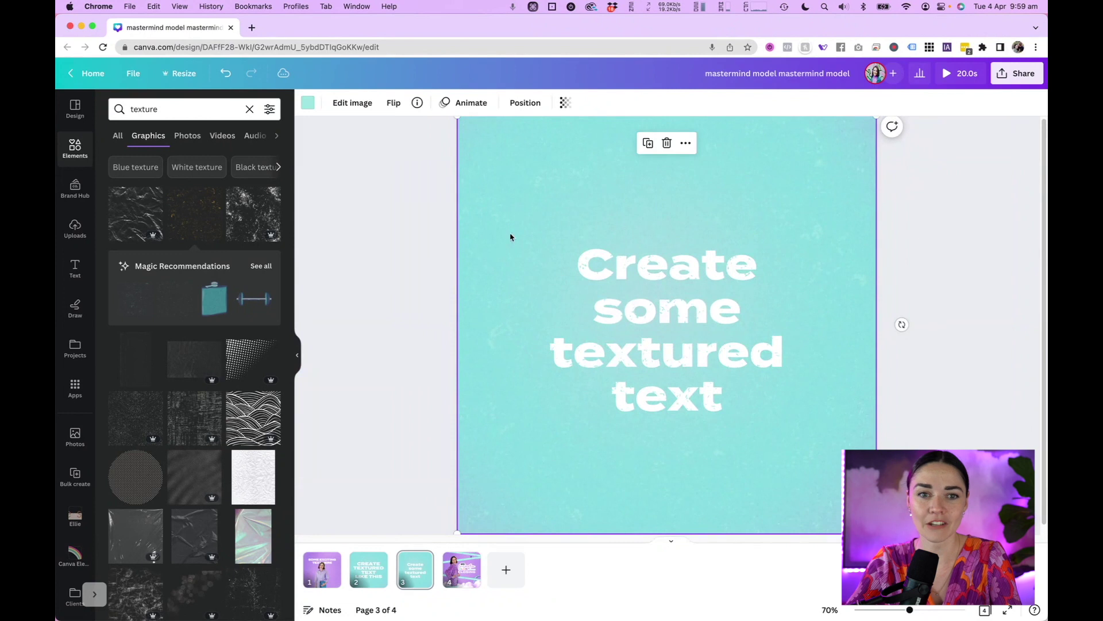
{"action": "left_click", "coordinate": [308, 103]}
{"action": "left_click", "coordinate": [235, 254]}
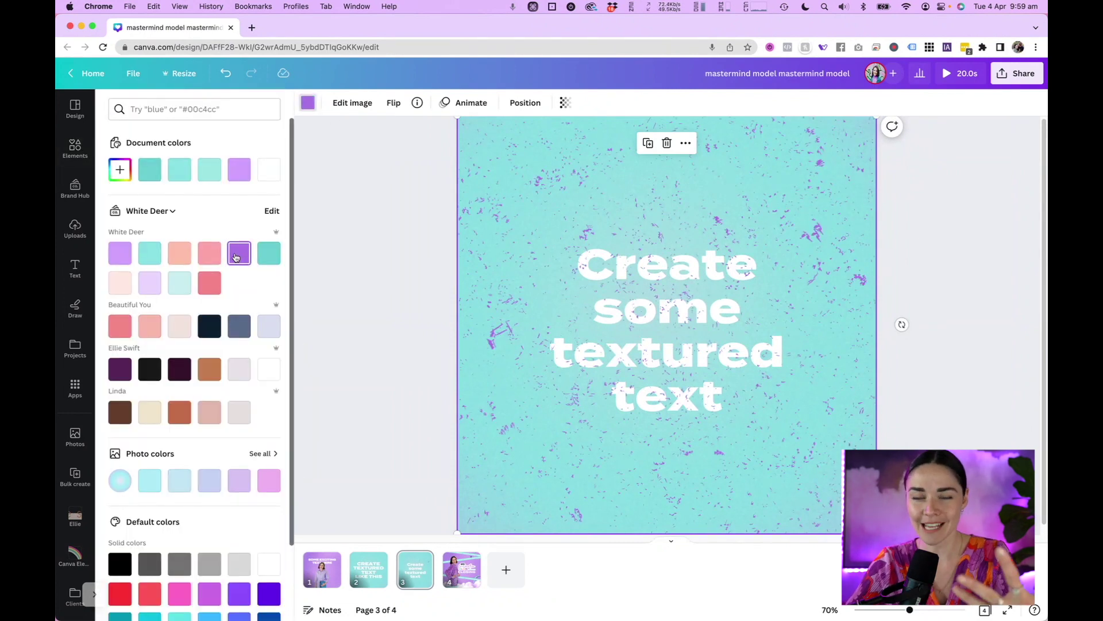
{"action": "left_click", "coordinate": [179, 169]}
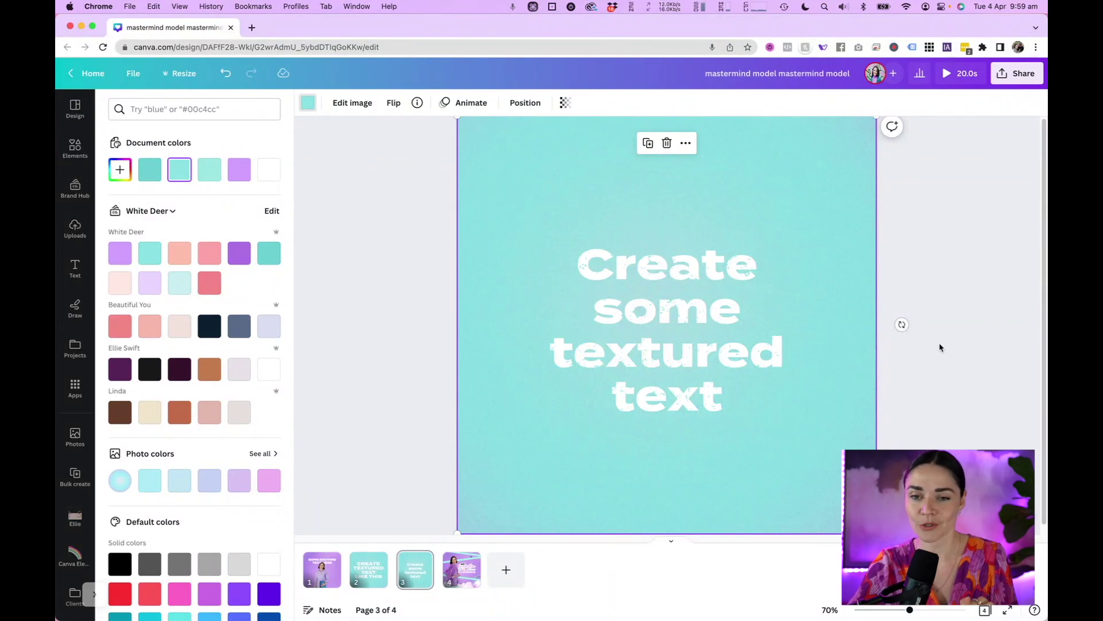
{"action": "left_click", "coordinate": [990, 354]}
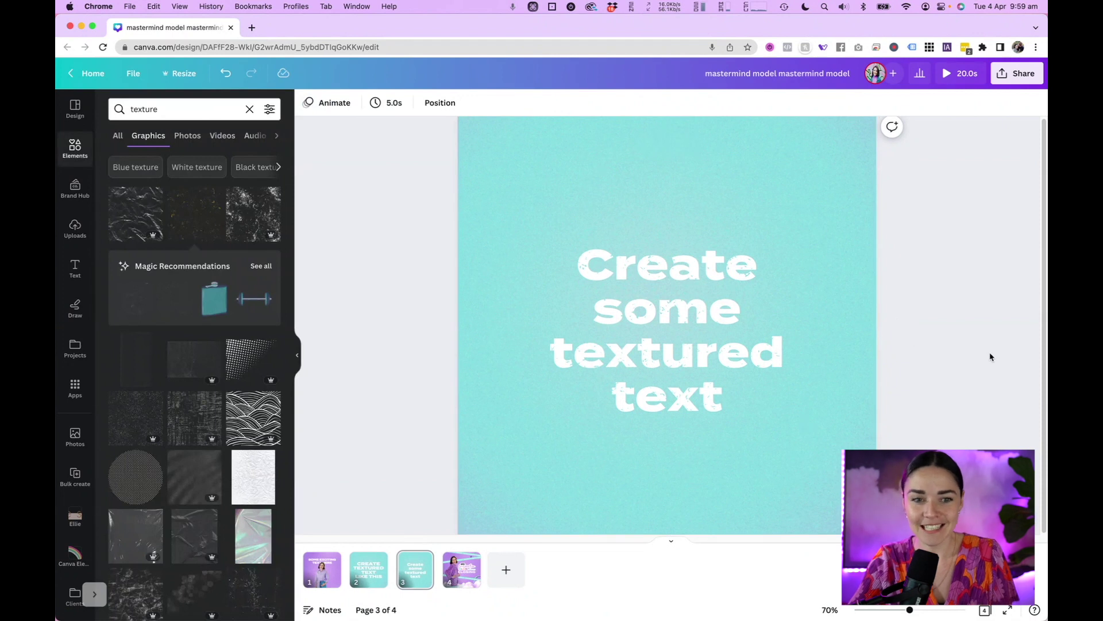
Delete the full-page texture image
{"action": "scroll", "coordinate": [974, 350], "scroll_direction": "down", "scroll_amount": 3}
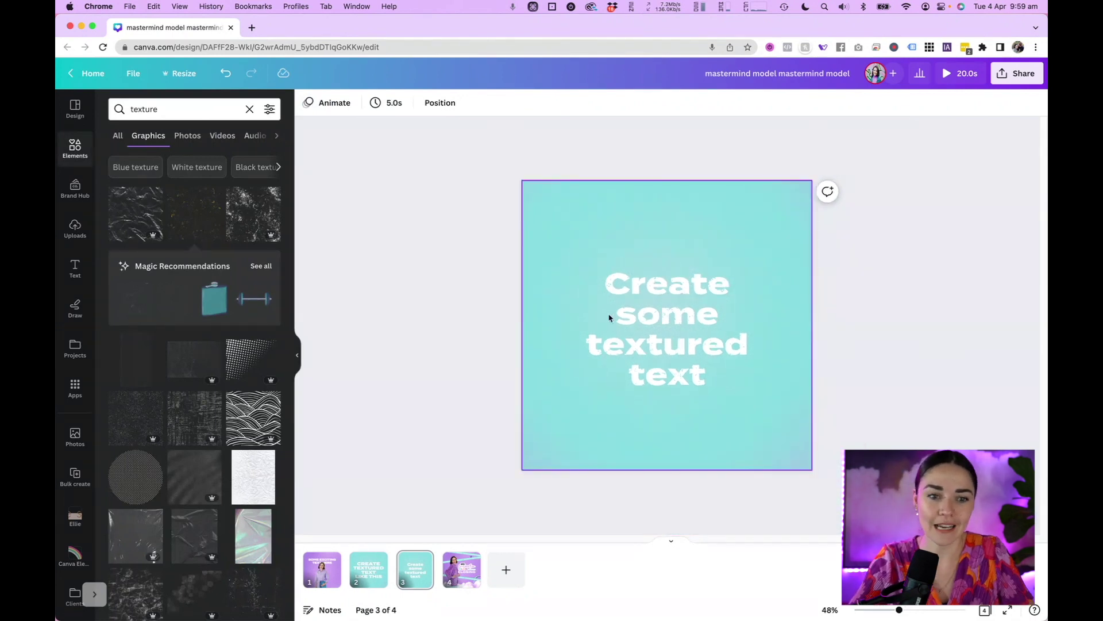
{"action": "scroll", "coordinate": [251, 322], "scroll_direction": "down", "scroll_amount": 15}
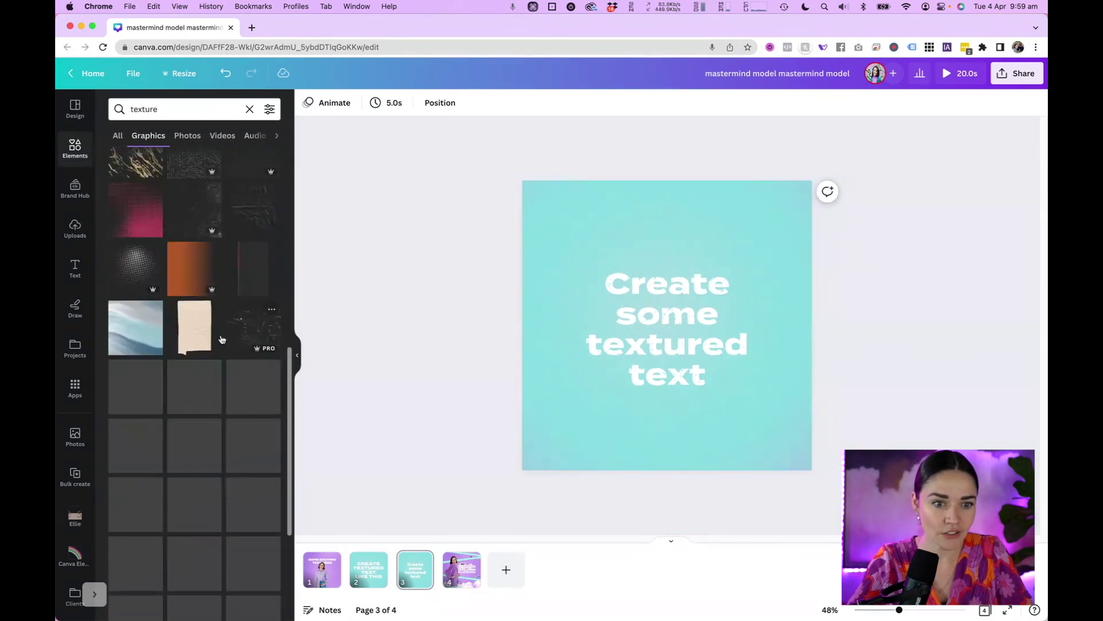
{"action": "left_click", "coordinate": [754, 265]}
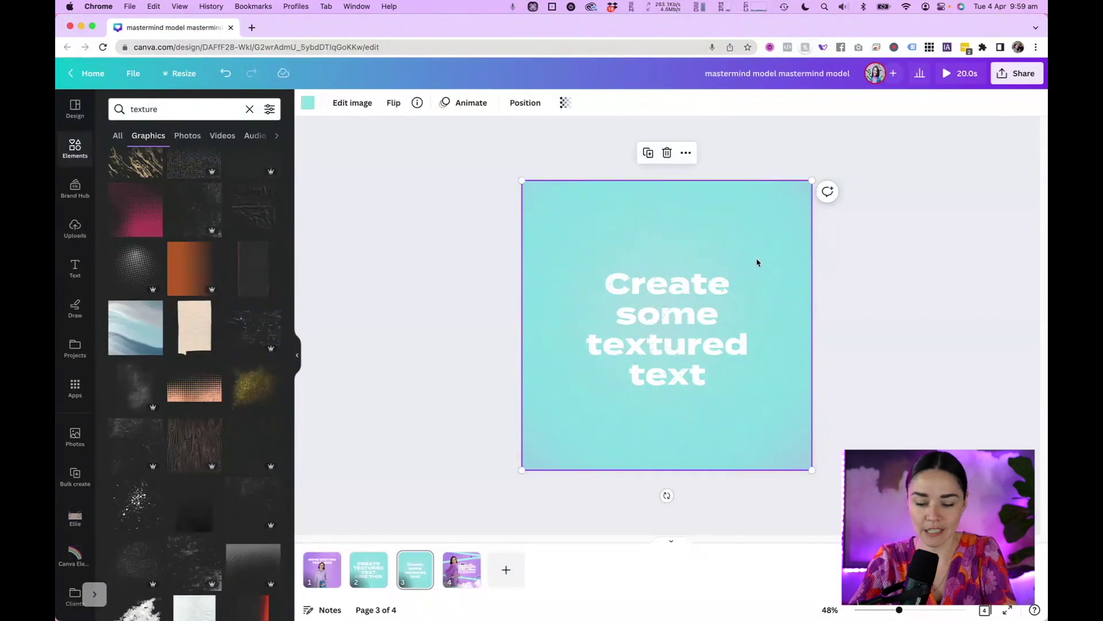
{"action": "key", "text": "Delete"}
Add a splatter graphic over 'Create some', recolour it teal, and place a copy over 'textured'
{"action": "left_click", "coordinate": [146, 518]}
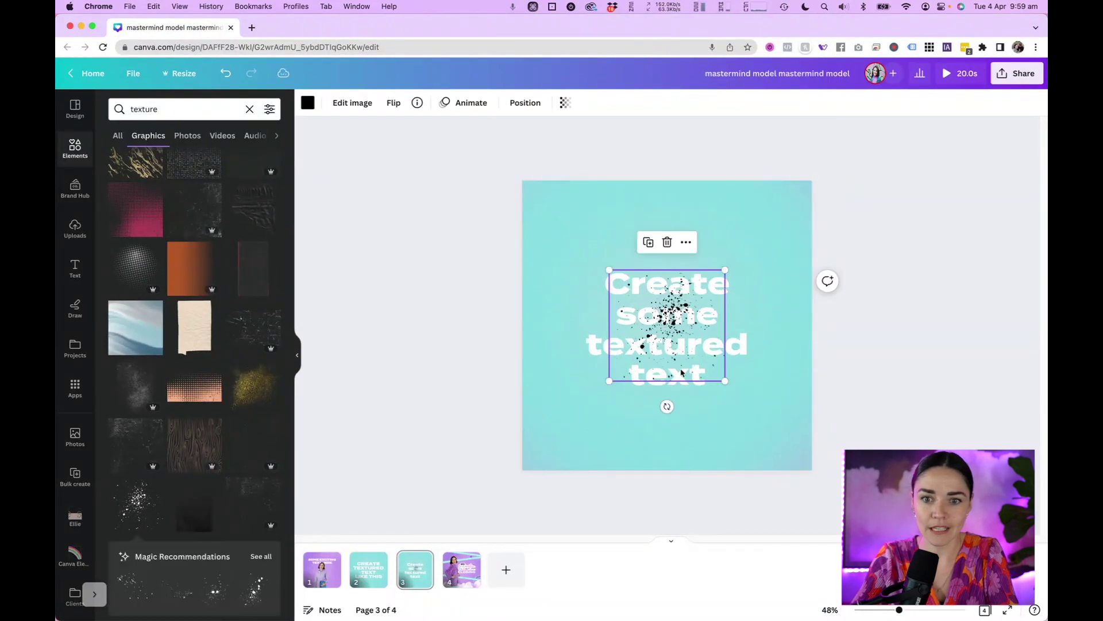
{"action": "scroll", "coordinate": [701, 345], "scroll_direction": "up", "scroll_amount": 5}
{"action": "left_click_drag", "start_coordinate": [675, 298], "coordinate": [848, 274]}
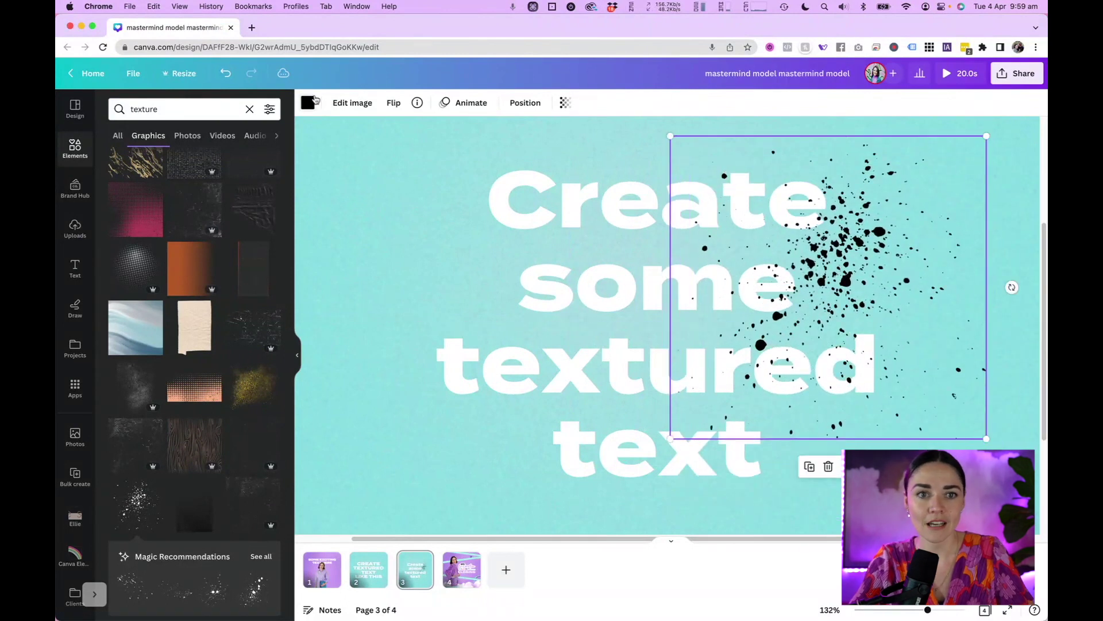
{"action": "left_click", "coordinate": [309, 102]}
{"action": "left_click", "coordinate": [209, 170]}
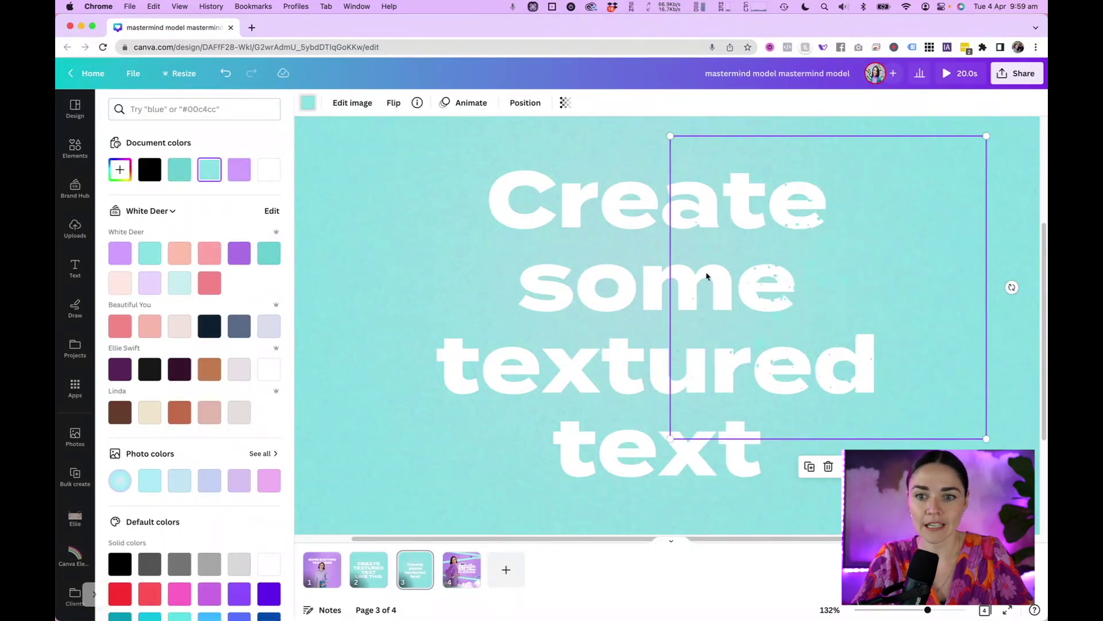
{"action": "left_click_drag", "start_coordinate": [892, 272], "coordinate": [544, 287]}
{"action": "key", "text": "alt"}
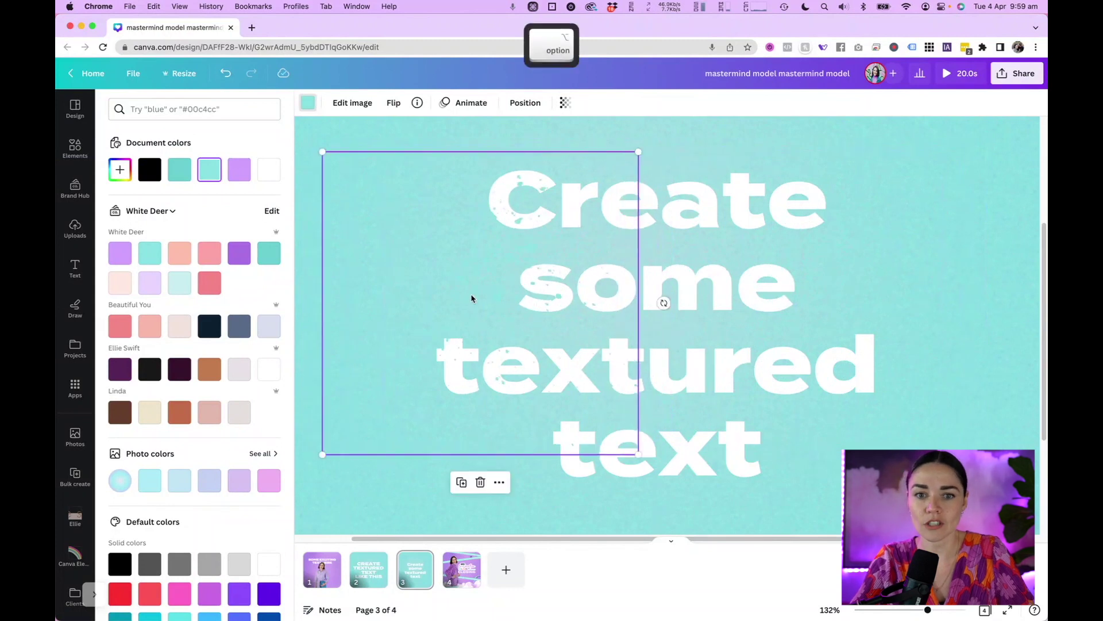
{"action": "left_click_drag", "start_coordinate": [490, 247], "coordinate": [816, 371]}
{"action": "left_click", "coordinate": [1011, 377]}
Delete both teal splatter graphics
{"action": "left_click", "coordinate": [857, 399]}
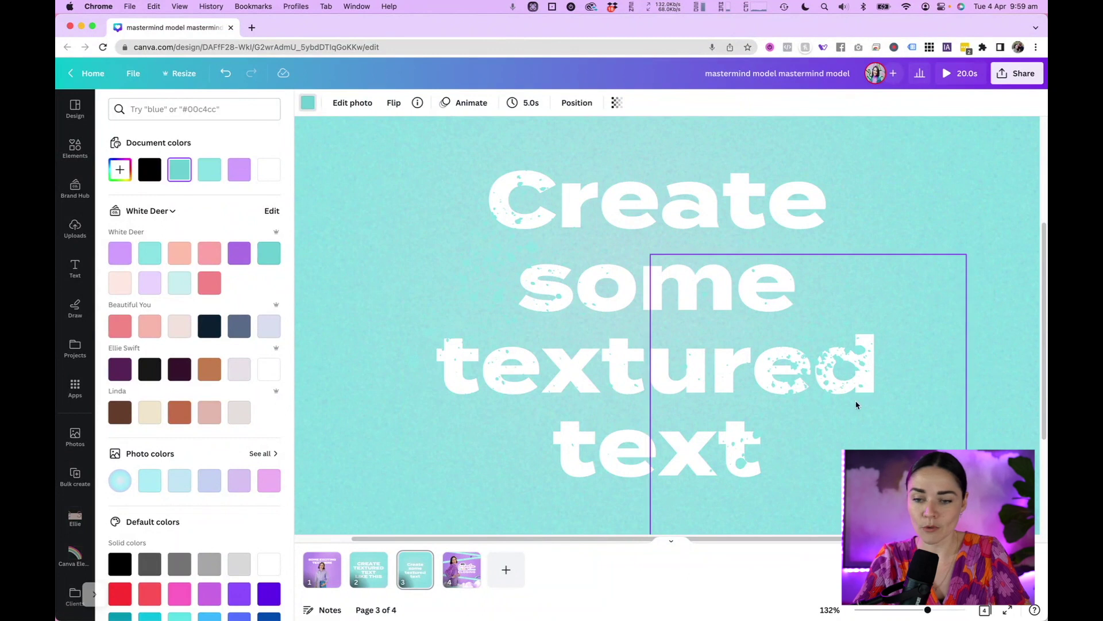
{"action": "key", "text": "BackSpace"}
{"action": "left_click", "coordinate": [498, 291]}
{"action": "key", "text": "BackSpace"}
Add a halftone dot graphic over the text and recolour it light teal
{"action": "left_click", "coordinate": [157, 252]}
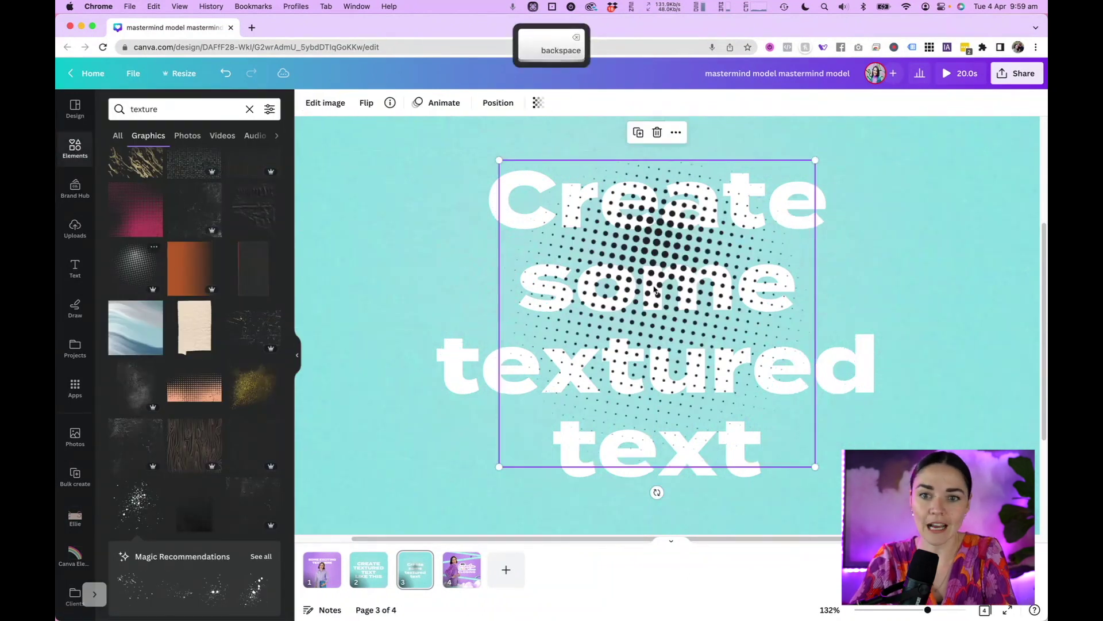
{"action": "left_click_drag", "start_coordinate": [691, 287], "coordinate": [906, 202]}
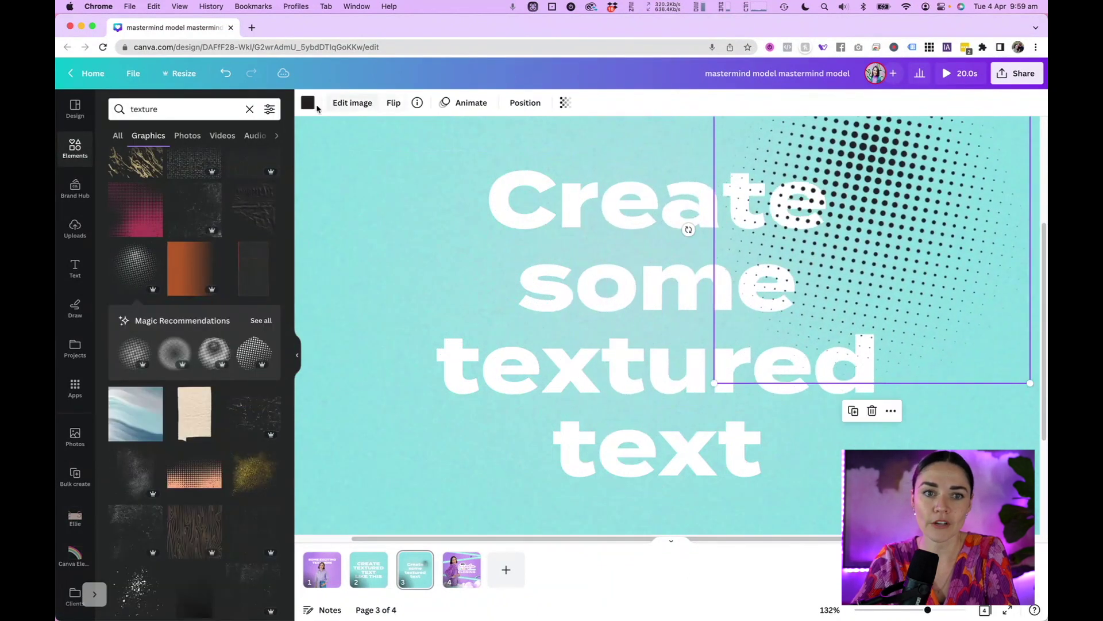
{"action": "left_click", "coordinate": [308, 102]}
{"action": "left_click", "coordinate": [209, 170]}
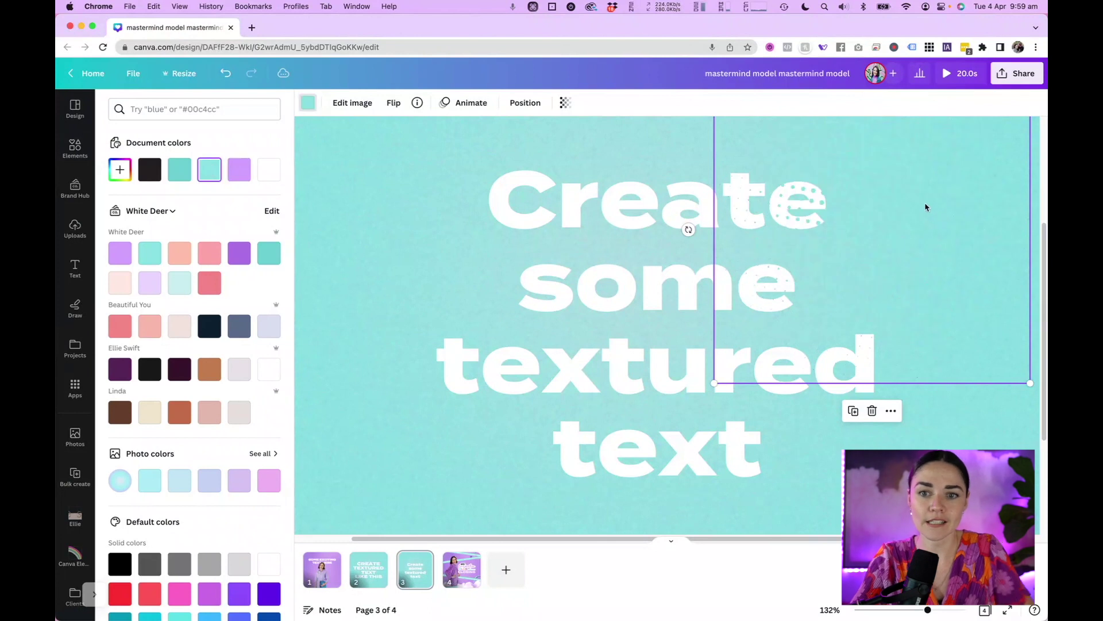
Place an enlarged halftone copy over the text's left side, then delete one halftone
{"action": "left_click_drag", "start_coordinate": [923, 205], "coordinate": [624, 265]}
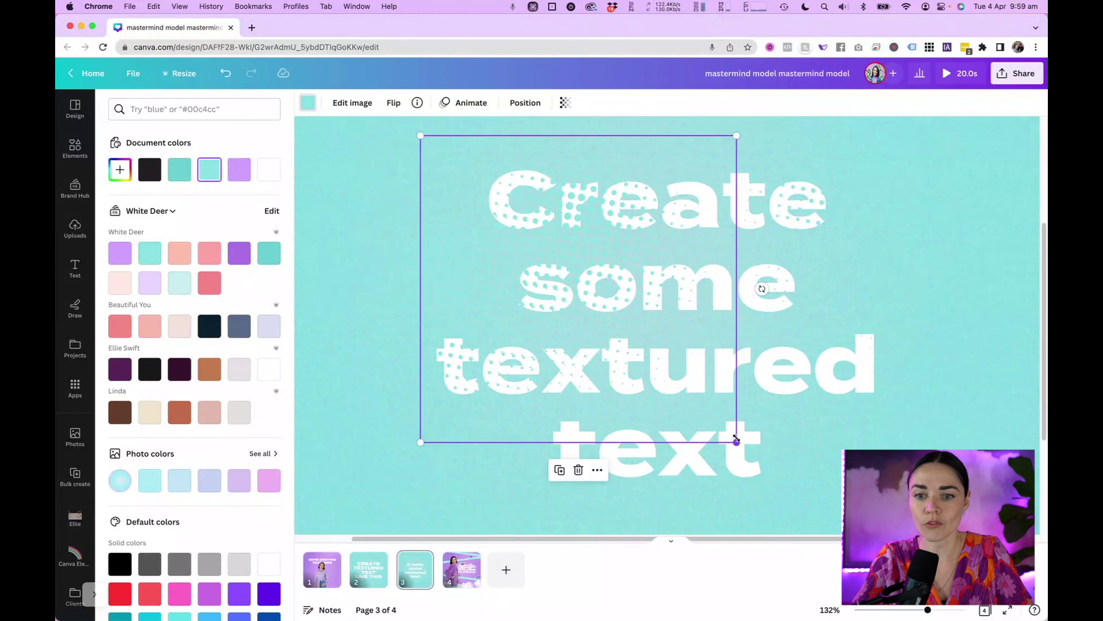
{"action": "left_click_drag", "start_coordinate": [736, 439], "coordinate": [916, 609]}
{"action": "scroll", "coordinate": [792, 326], "scroll_direction": "down", "scroll_amount": 10}
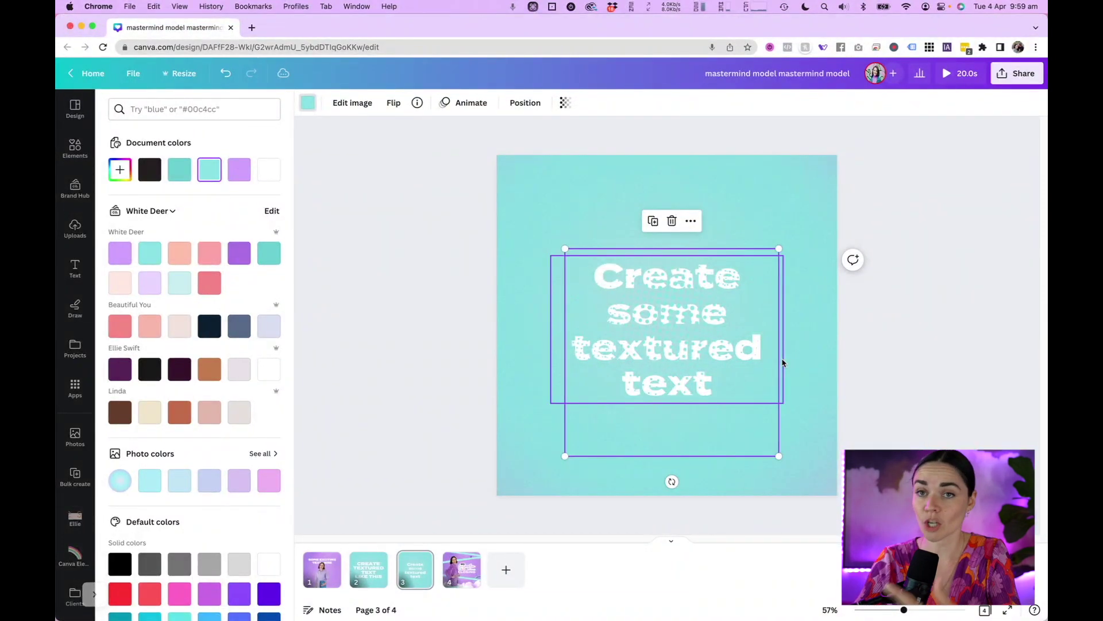
{"action": "key", "text": "BackSpace"}
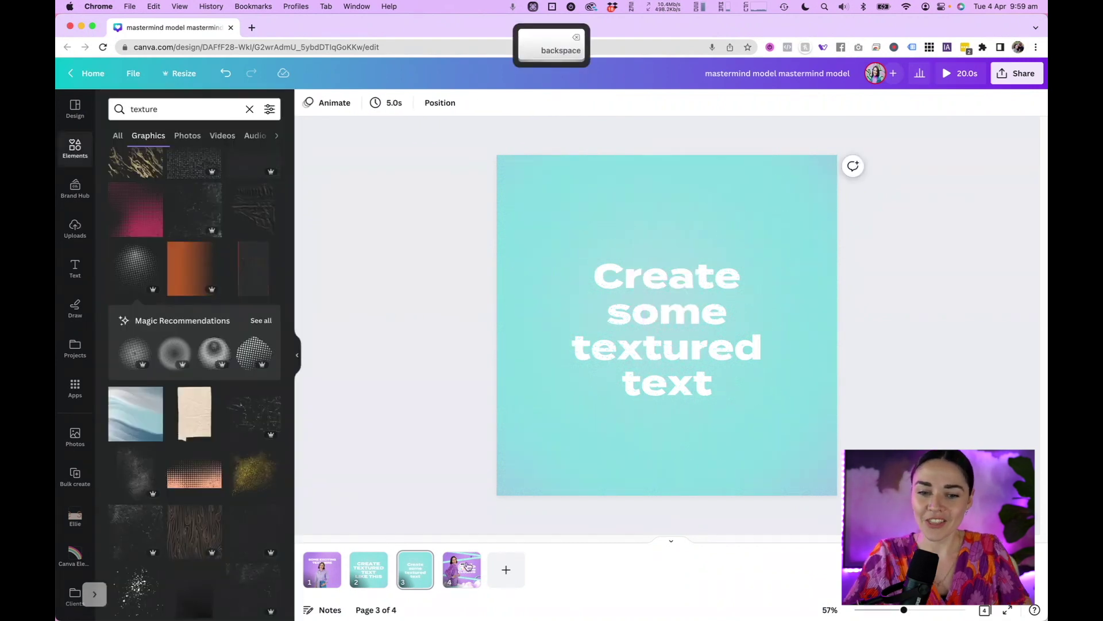
Move the Co-Creation Club page to first place and preview the design as a presentation
{"action": "left_click", "coordinate": [461, 566]}
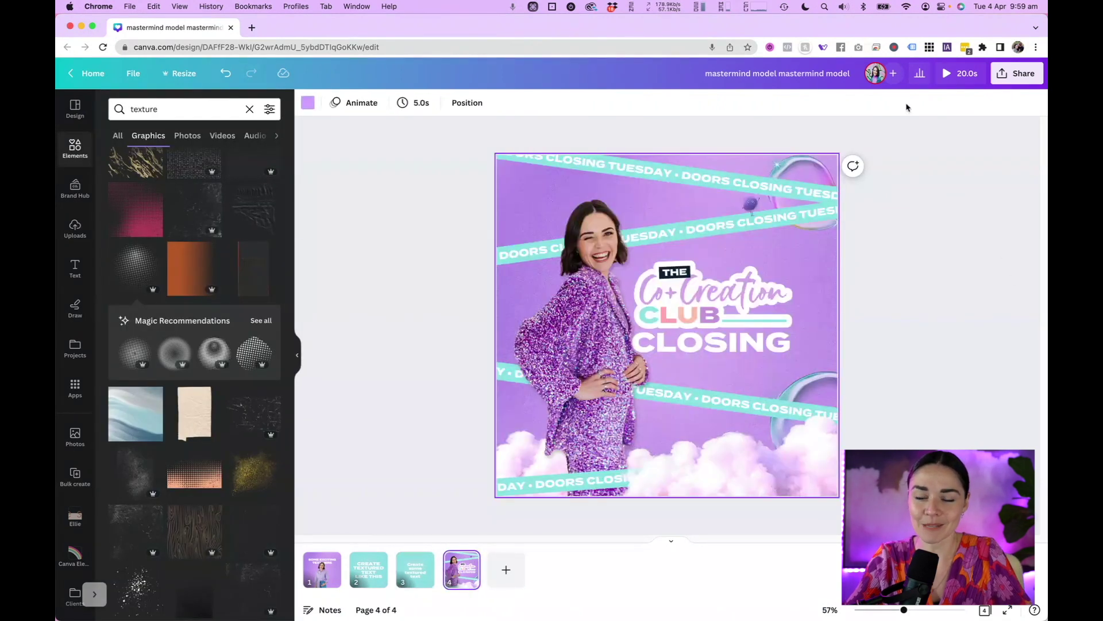
{"action": "left_click_drag", "start_coordinate": [462, 569], "coordinate": [308, 572]}
{"action": "left_click", "coordinate": [961, 74]}
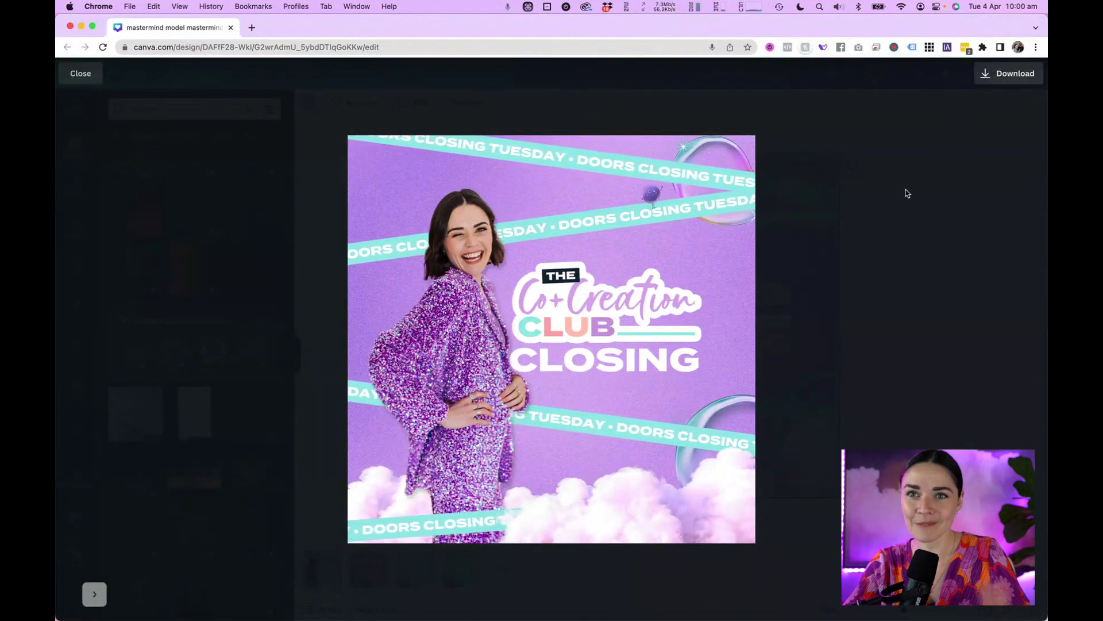
{"action": "key", "text": "Escape"}
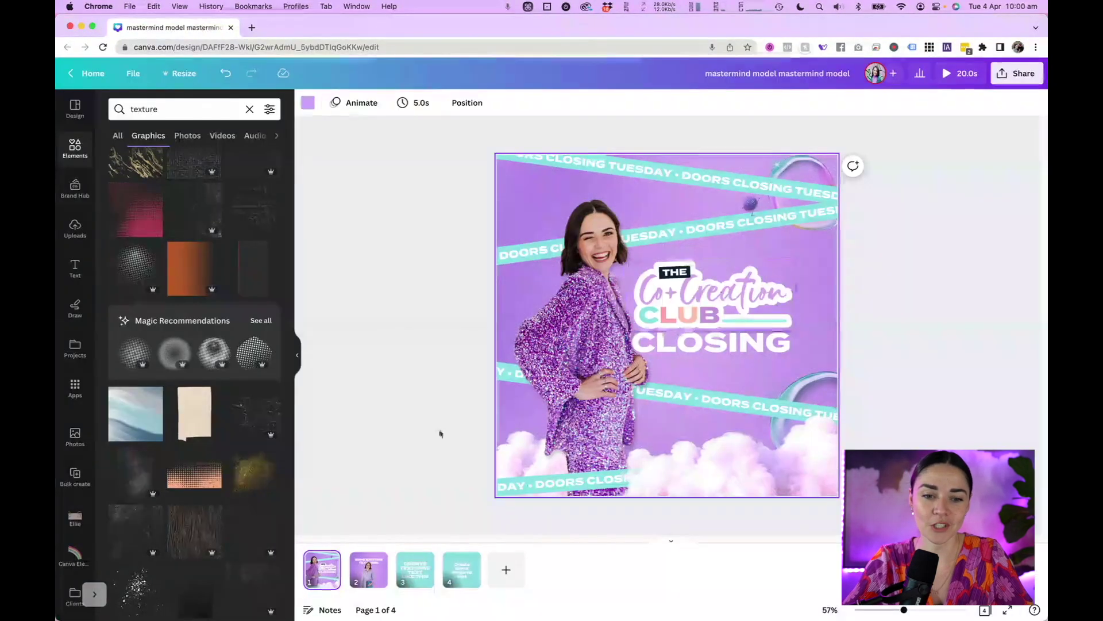
{"action": "left_click", "coordinate": [357, 574]}
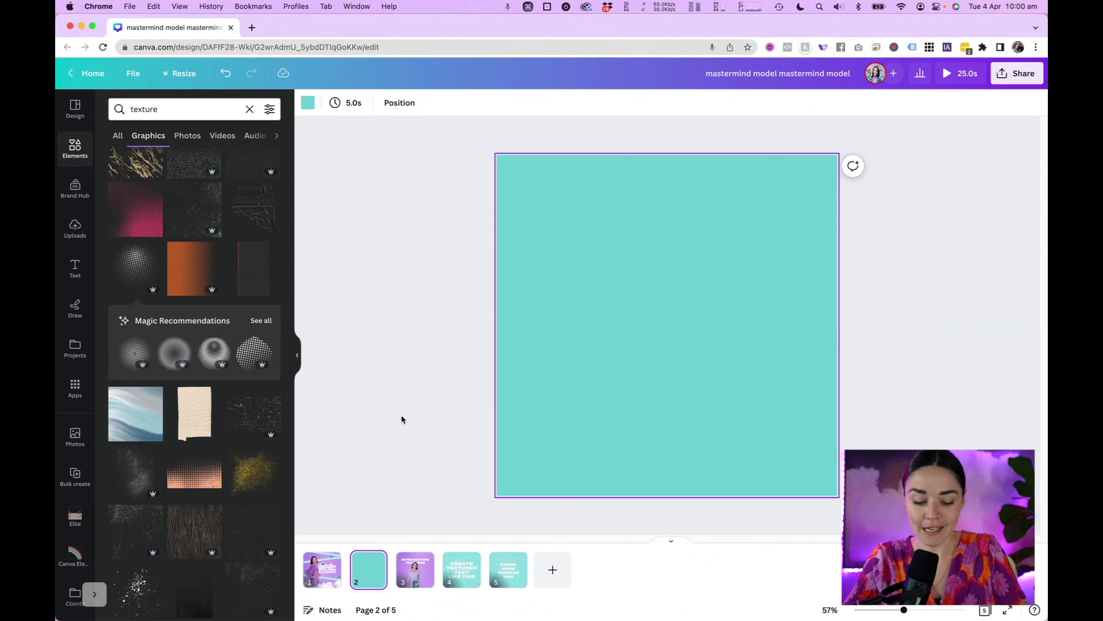
Add a paragraph text box and paste its text twice so 'Your paragraph text' repeats three times
{"action": "key", "text": "t"}
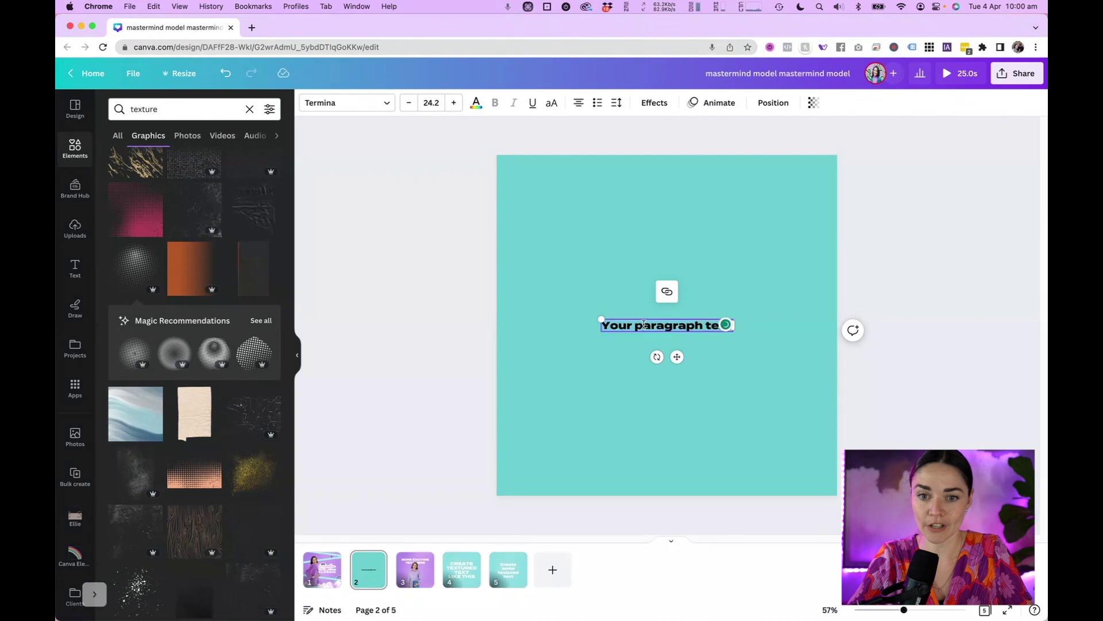
{"action": "key", "text": "super+a"}
{"action": "key", "text": "super+c"}
{"action": "key", "text": "Right"}
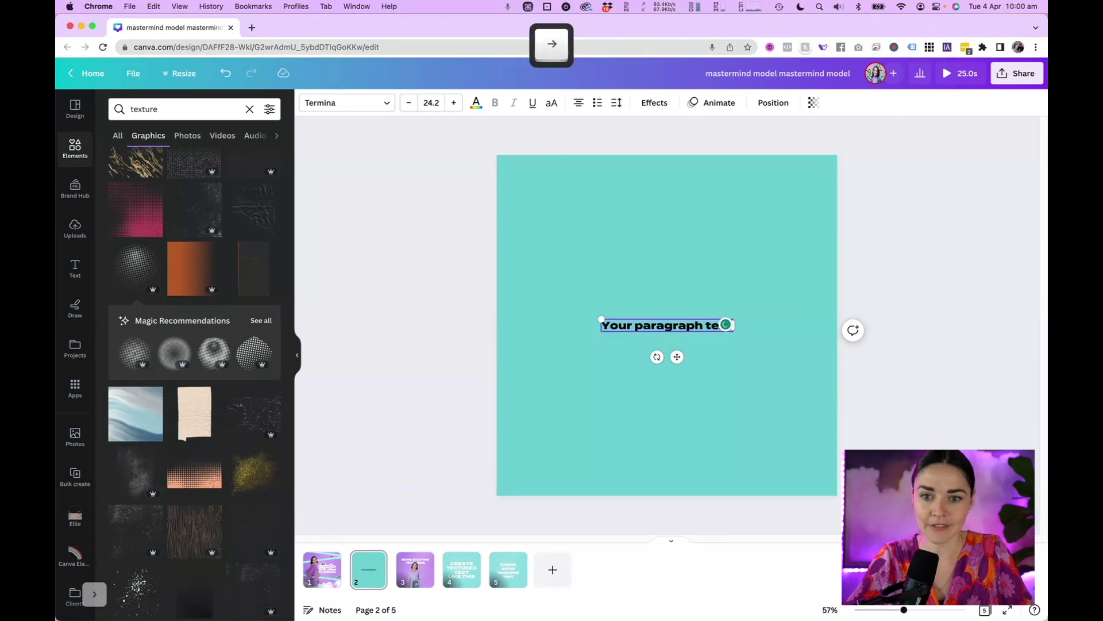
{"action": "key", "text": "super+v"}
{"action": "key", "text": "super+v"}
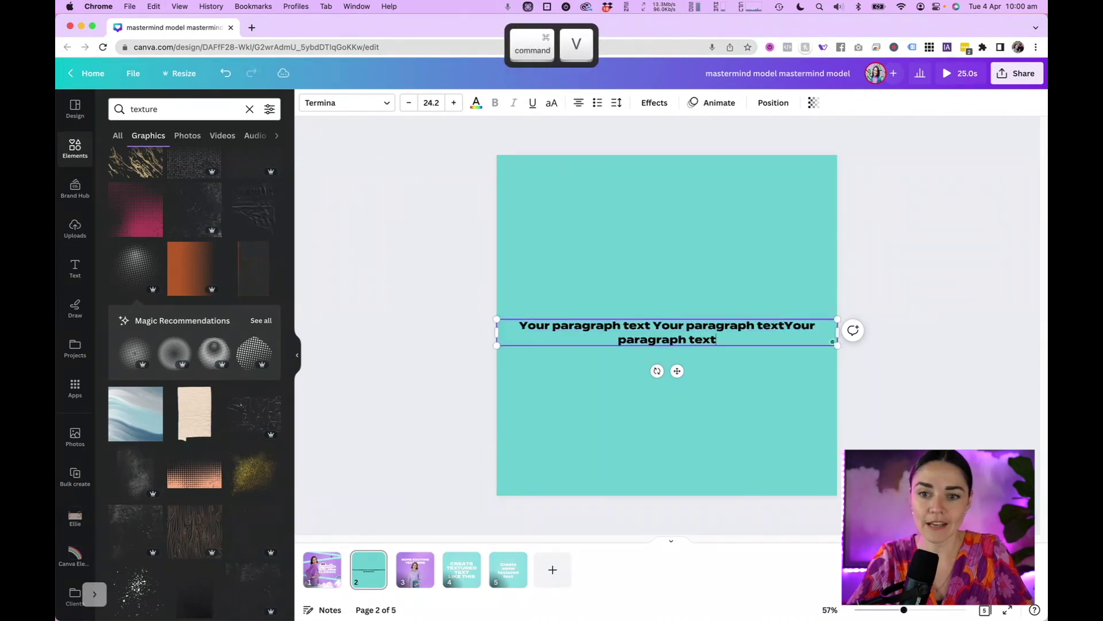
{"action": "key", "text": "super+v"}
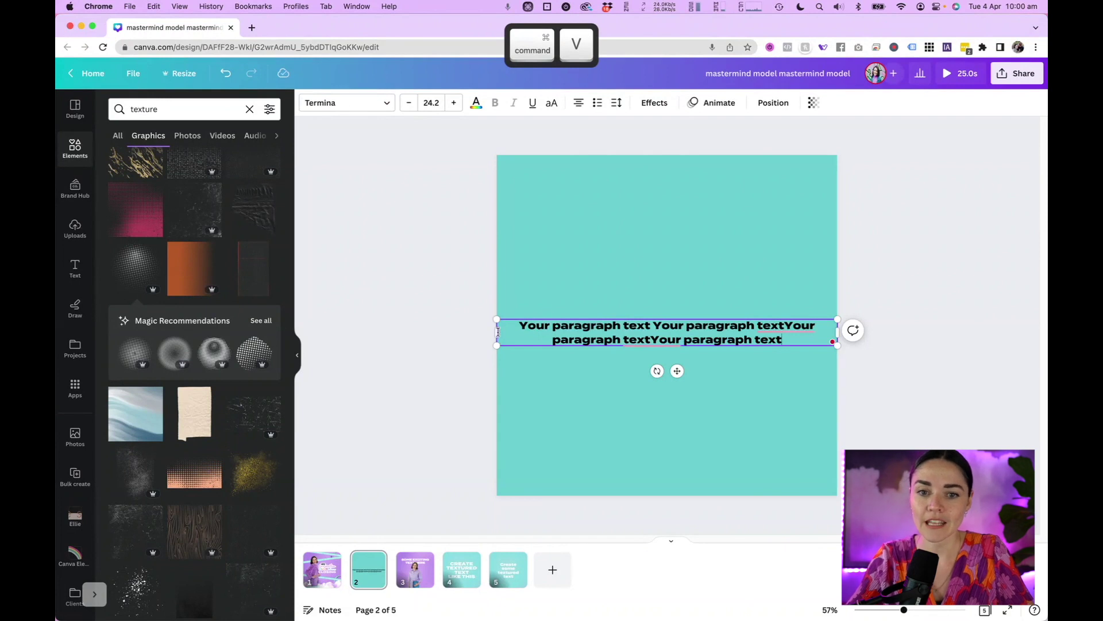
Widen the repeated text into one long line past the page edges and slide it right
{"action": "left_click_drag", "start_coordinate": [472, 332], "coordinate": [292, 331]}
{"action": "left_click", "coordinate": [888, 383]}
{"action": "left_click", "coordinate": [566, 325]}
{"action": "left_click", "coordinate": [566, 325]}
{"action": "left_click", "coordinate": [704, 324]}
{"action": "left_click", "coordinate": [722, 340]}
{"action": "left_click", "coordinate": [660, 326]}
{"action": "left_click_drag", "start_coordinate": [660, 326], "coordinate": [780, 327]}
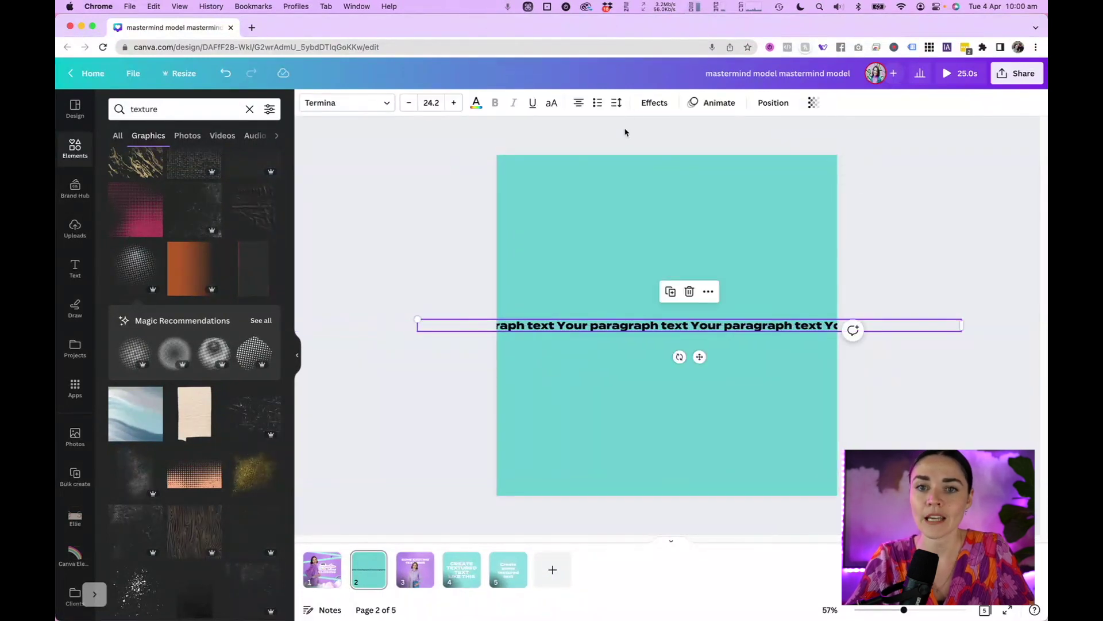
Give the text line a Background effect with Roundness 0 and a larger Spread
{"action": "left_click", "coordinate": [655, 106]}
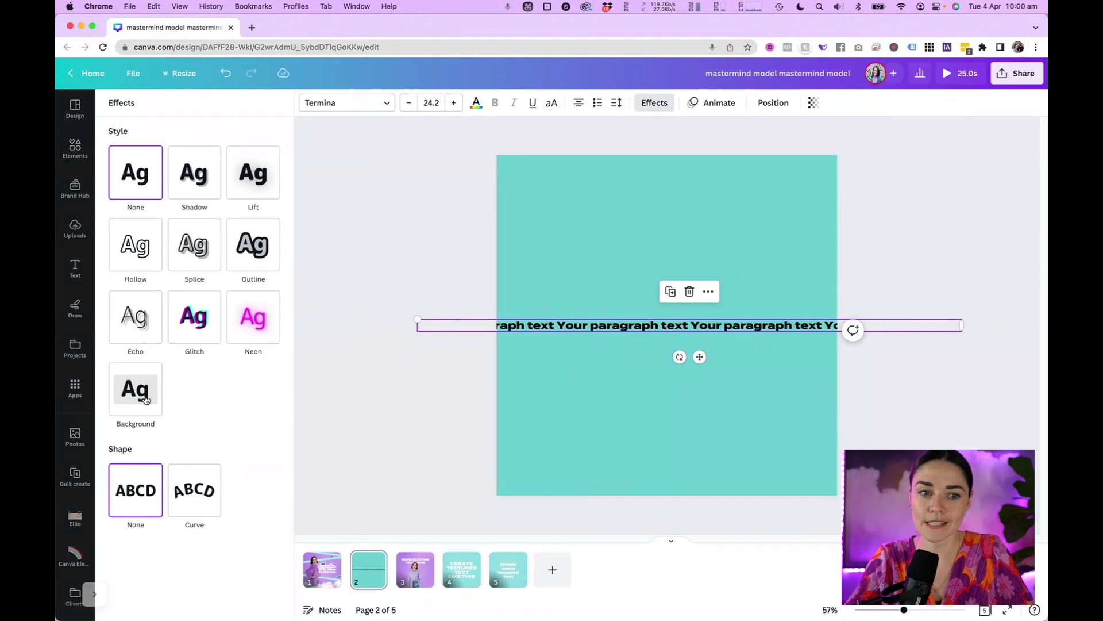
{"action": "left_click", "coordinate": [137, 402]}
{"action": "left_click_drag", "start_coordinate": [521, 325], "coordinate": [652, 318]}
{"action": "scroll", "coordinate": [477, 338], "scroll_direction": "up", "scroll_amount": 10}
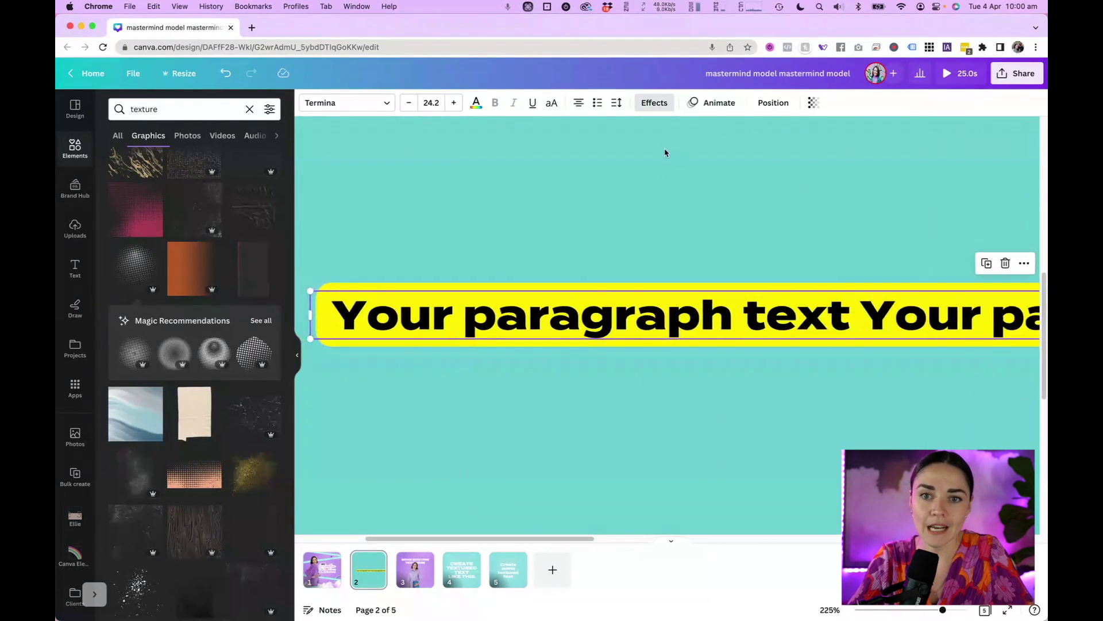
{"action": "left_click", "coordinate": [655, 102]}
{"action": "left_click_drag", "start_coordinate": [191, 452], "coordinate": [106, 453]}
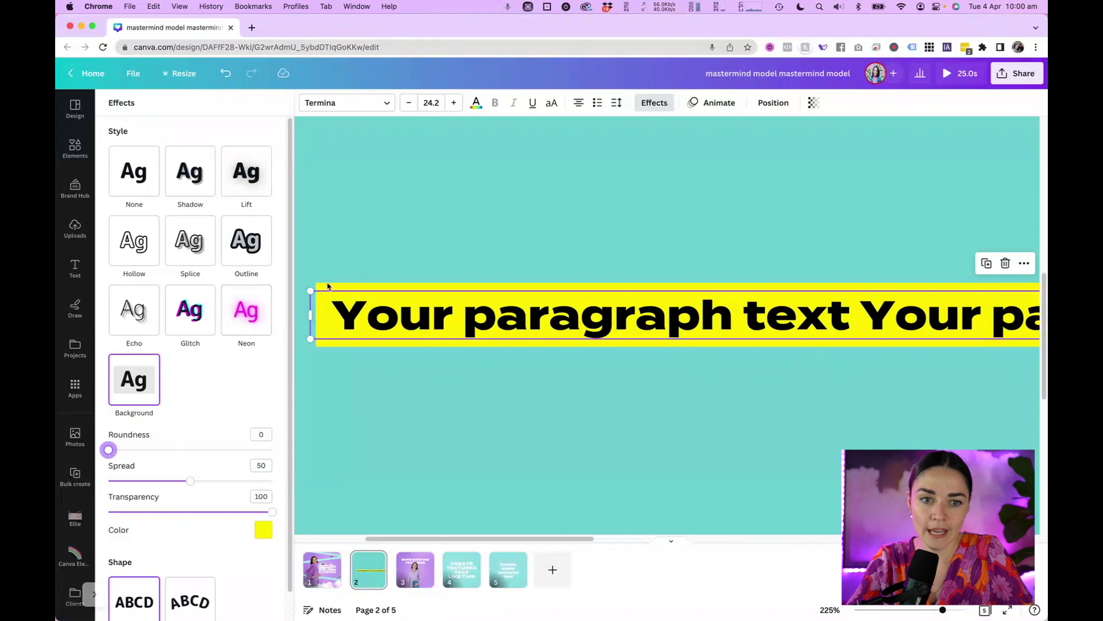
{"action": "mouse_move", "coordinate": [119, 455]}
{"action": "left_mouse_down"}
{"action": "mouse_move", "coordinate": [278, 452]}
{"action": "mouse_move", "coordinate": [111, 451]}
{"action": "left_mouse_up"}
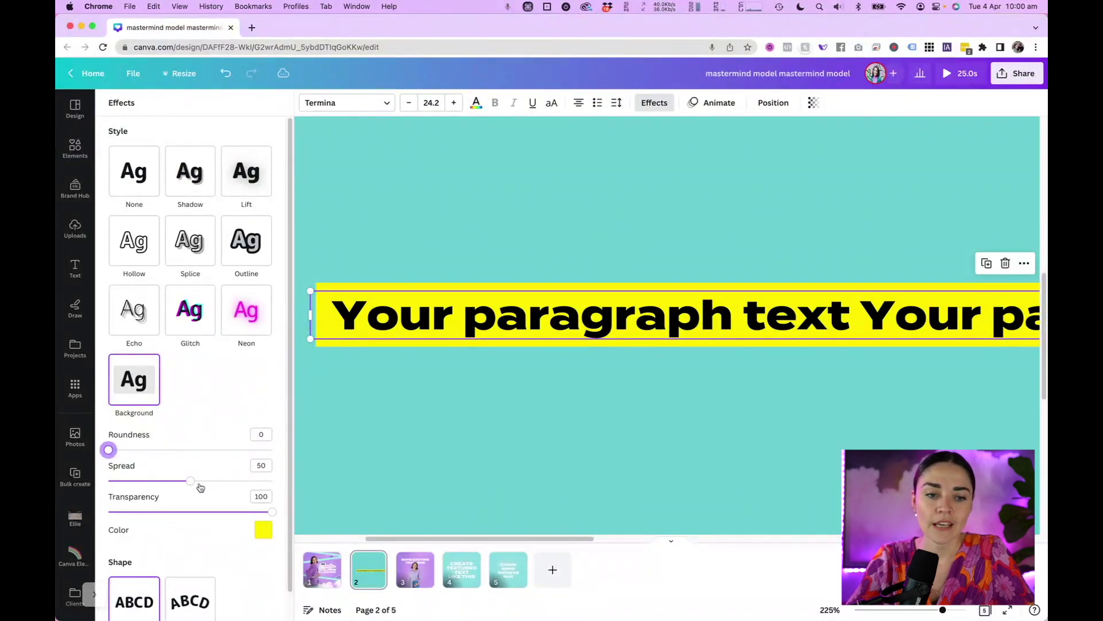
{"action": "left_click_drag", "start_coordinate": [190, 480], "coordinate": [217, 494]}
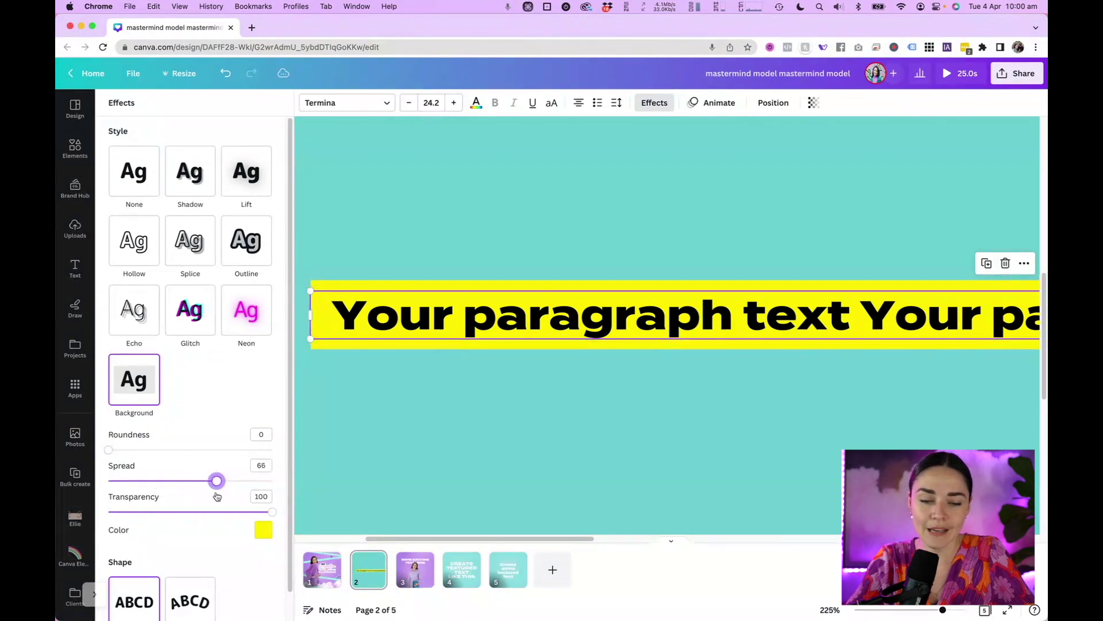
Make the text background white and the lettering teal, then move the strip higher
{"action": "left_click", "coordinate": [263, 529]}
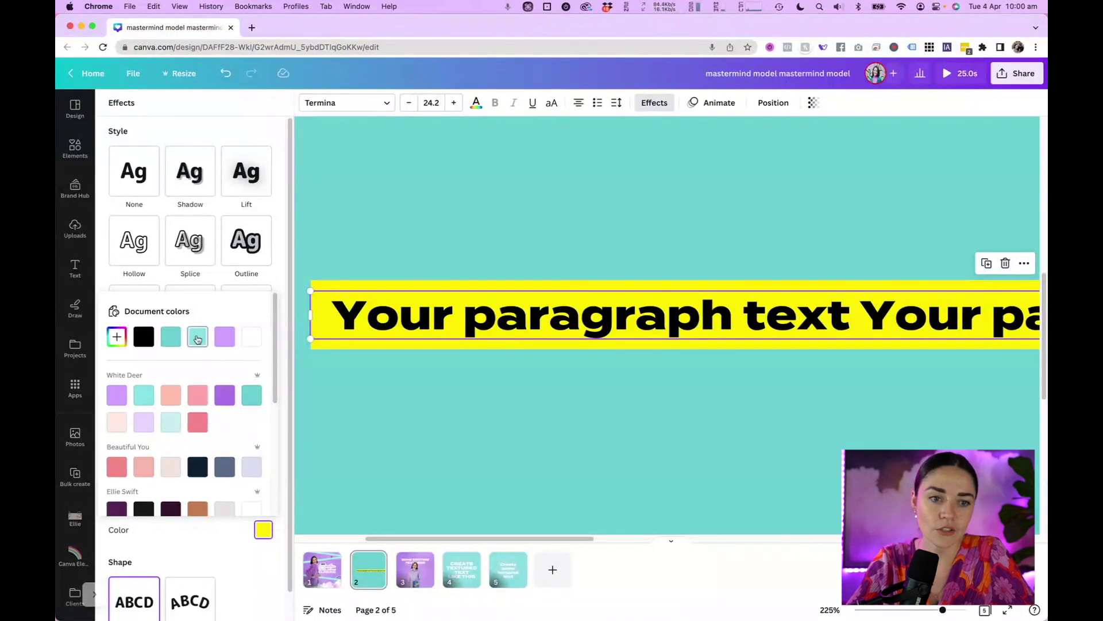
{"action": "left_click", "coordinate": [254, 339]}
{"action": "left_click", "coordinate": [476, 103]}
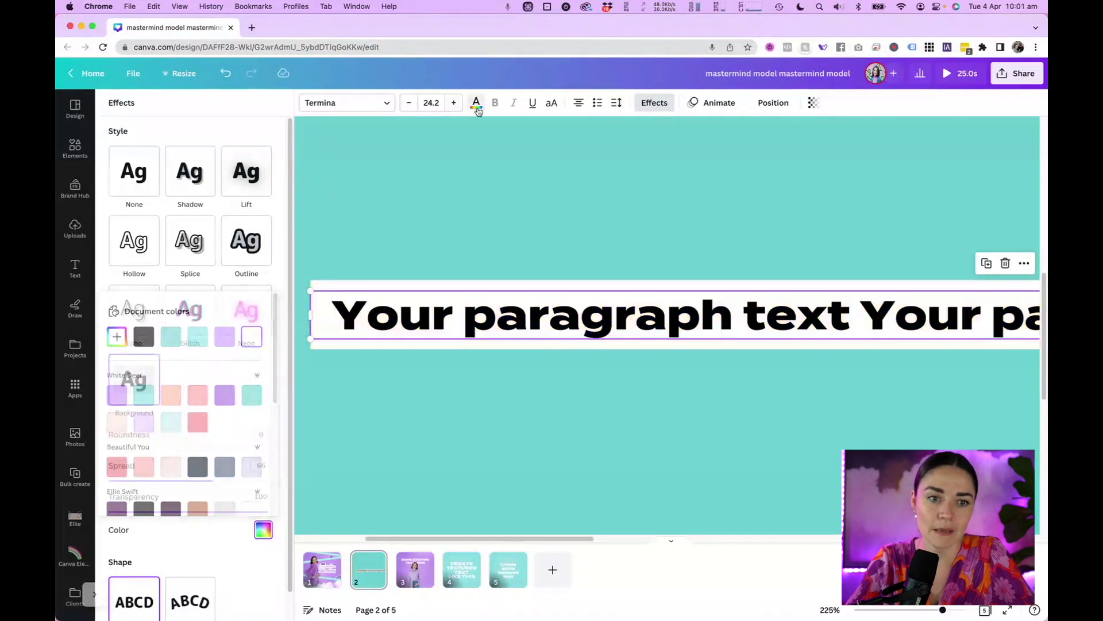
{"action": "left_click", "coordinate": [268, 252]}
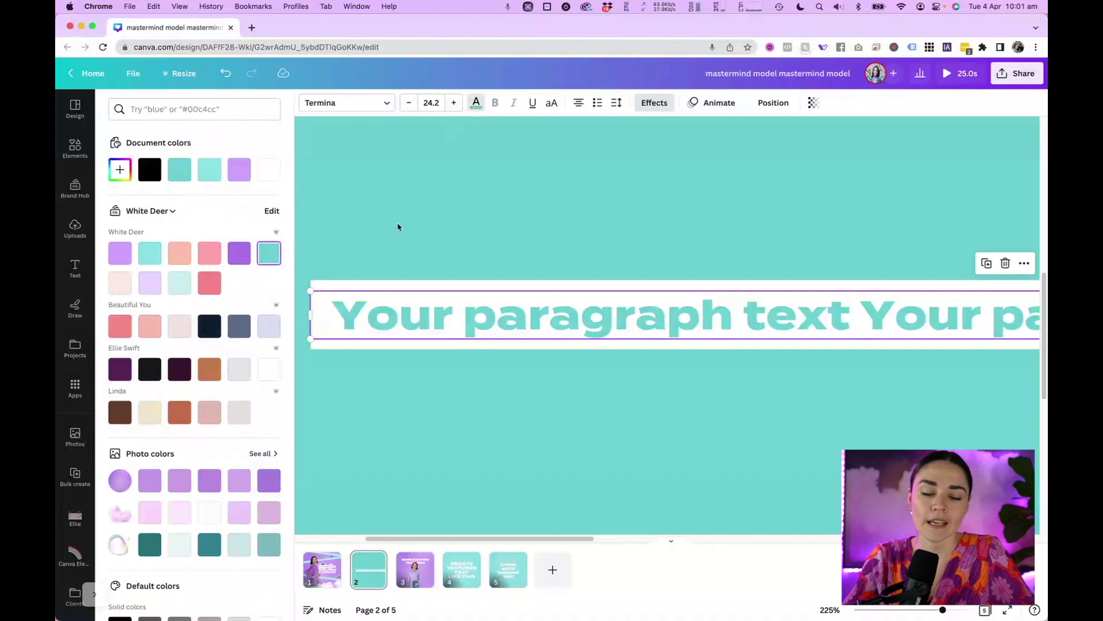
{"action": "left_click", "coordinate": [440, 221]}
{"action": "scroll", "coordinate": [440, 221], "scroll_direction": "down", "scroll_amount": 5}
{"action": "left_click_drag", "start_coordinate": [598, 330], "coordinate": [531, 260]}
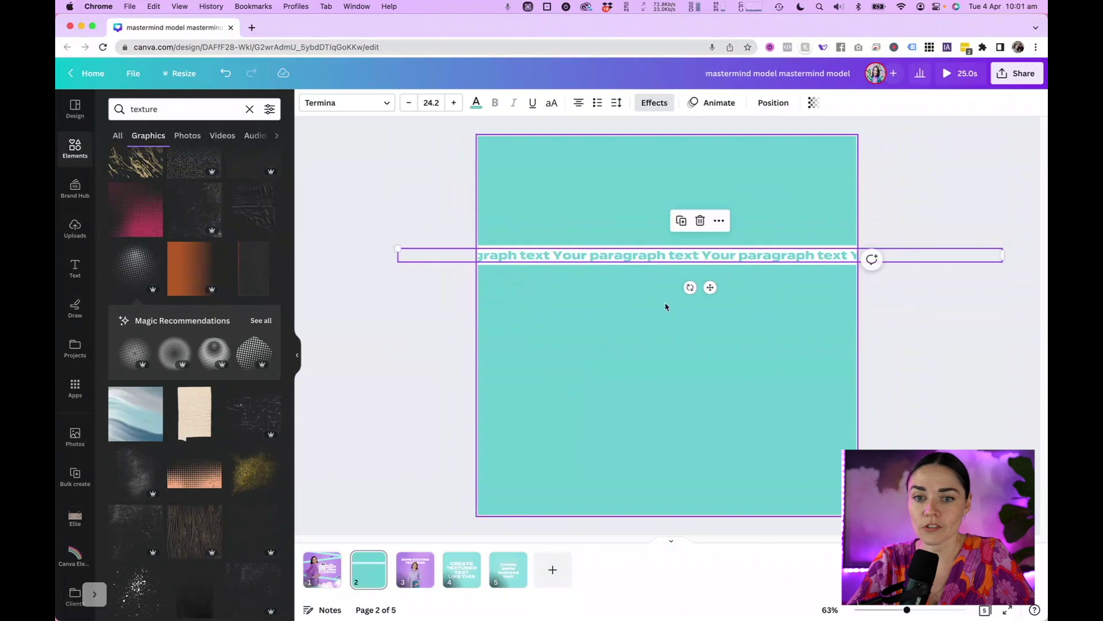
Tilt the text strip and make three copies, angling the middle one the opposite way
{"action": "left_click_drag", "start_coordinate": [689, 286], "coordinate": [637, 225]}
{"action": "key", "text": "alt"}
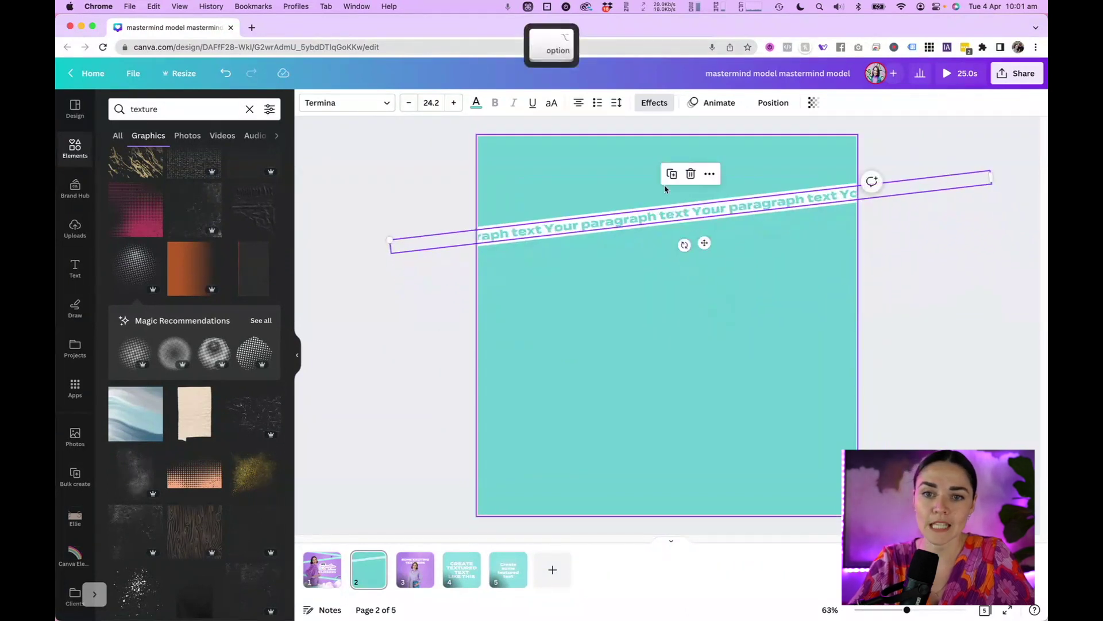
{"action": "left_click_drag", "start_coordinate": [573, 237], "coordinate": [596, 306]}
{"action": "left_click", "coordinate": [671, 258]}
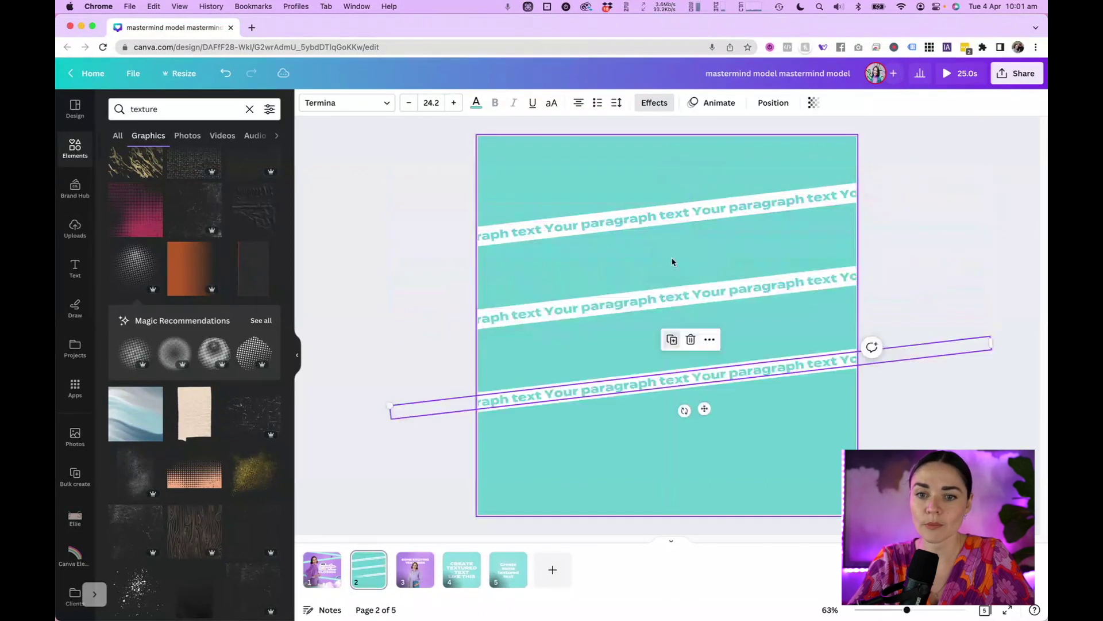
{"action": "left_click", "coordinate": [634, 302]}
{"action": "left_click_drag", "start_coordinate": [684, 328], "coordinate": [671, 329]}
{"action": "left_click_drag", "start_coordinate": [661, 381], "coordinate": [662, 439]}
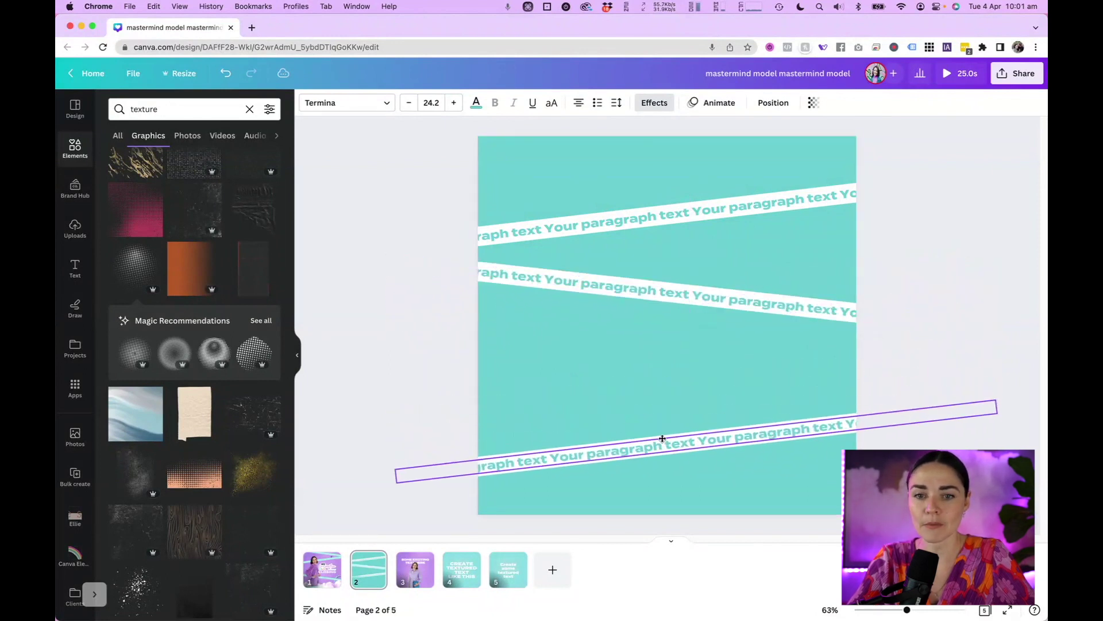
{"action": "left_click", "coordinate": [454, 395]}
Copy the woman's cut-out photo from page 3 and paste it onto page 2
{"action": "left_click", "coordinate": [414, 569]}
{"action": "left_click", "coordinate": [622, 408]}
{"action": "key", "text": "super+c"}
{"action": "left_click", "coordinate": [368, 569]}
{"action": "key", "text": "super+v"}
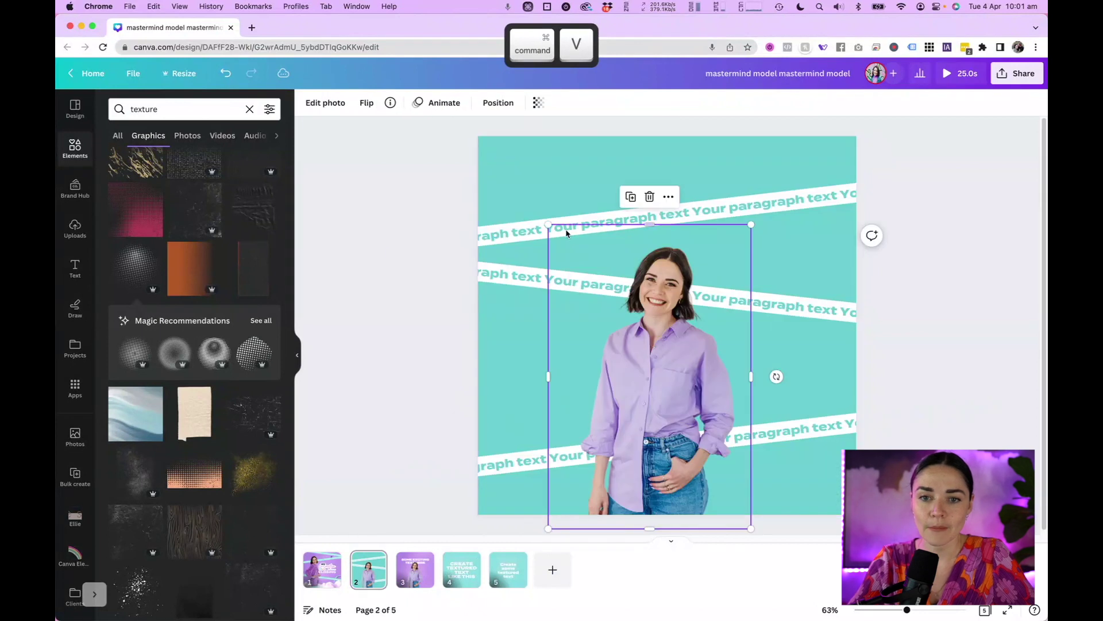
Enlarge the woman's photo, layer it behind the two lower strips, and lower the middle strip
{"action": "left_click_drag", "start_coordinate": [549, 225], "coordinate": [481, 123]}
{"action": "left_click_drag", "start_coordinate": [673, 323], "coordinate": [704, 333]}
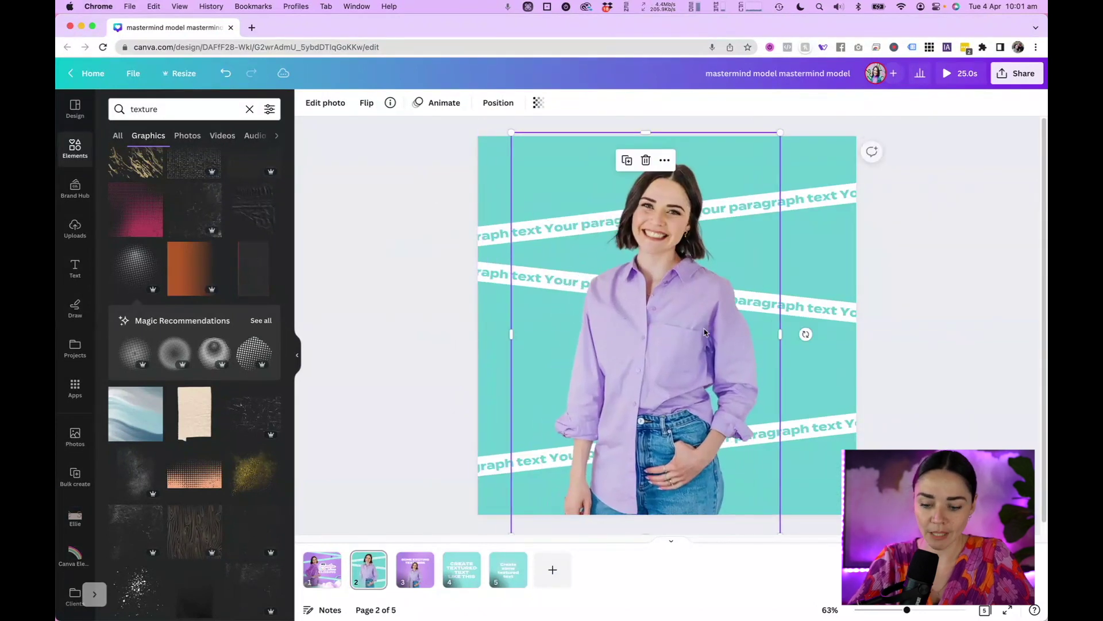
{"action": "key", "text": "super"}
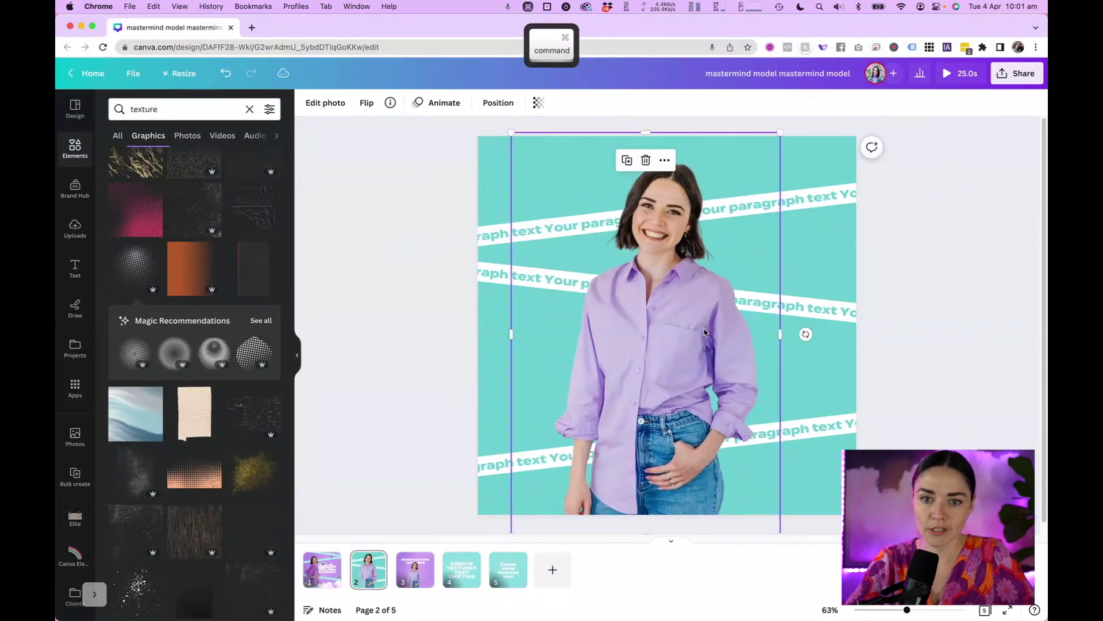
{"action": "left_click", "coordinate": [499, 104]}
{"action": "left_click_drag", "start_coordinate": [195, 177], "coordinate": [231, 256]}
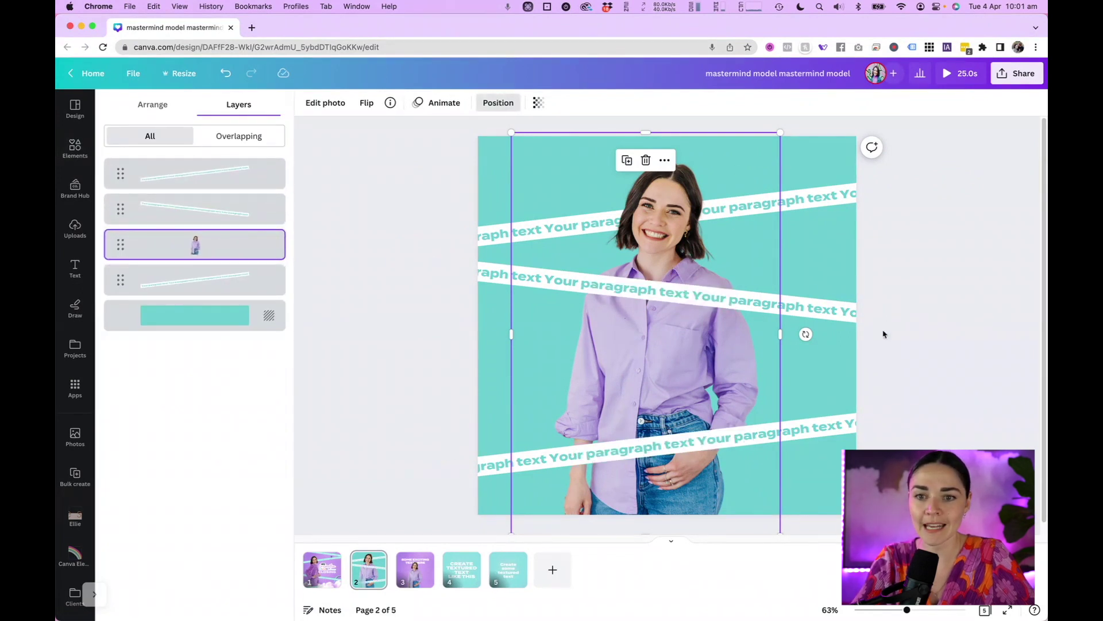
{"action": "left_click_drag", "start_coordinate": [833, 328], "coordinate": [987, 434]}
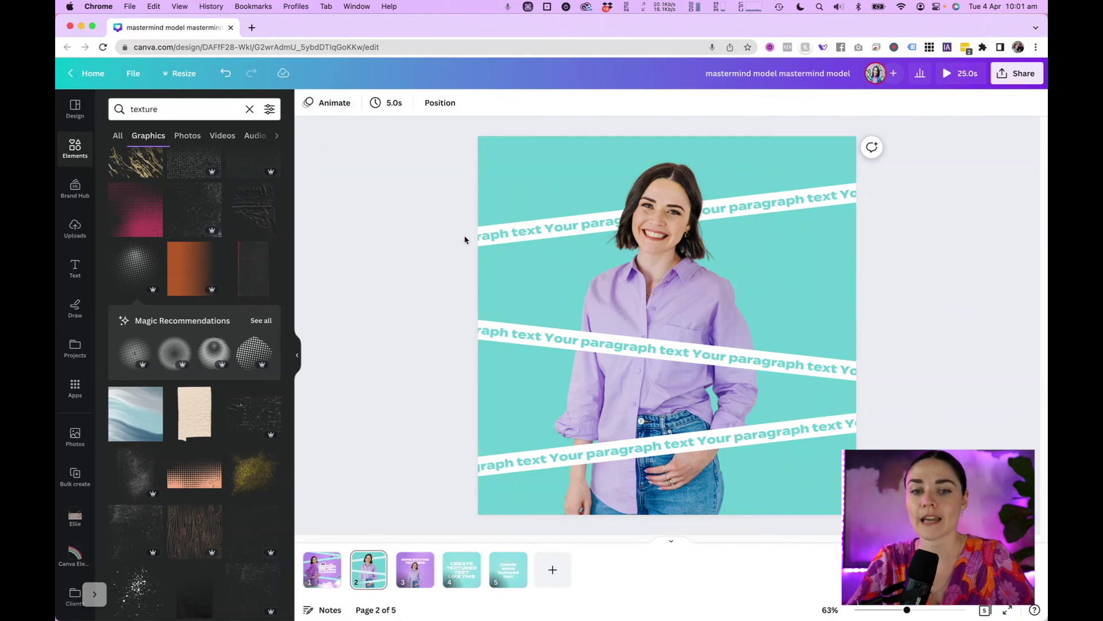
Give the top text strip a Drift animation to the right with raised intensity
{"action": "left_click", "coordinate": [498, 235]}
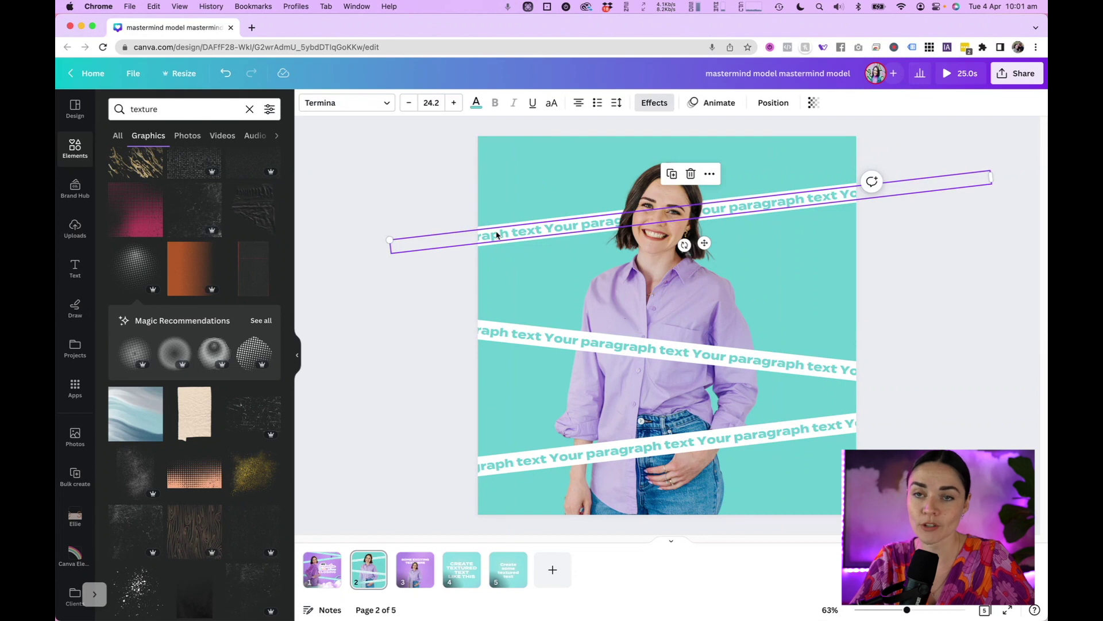
{"action": "left_click", "coordinate": [725, 102]}
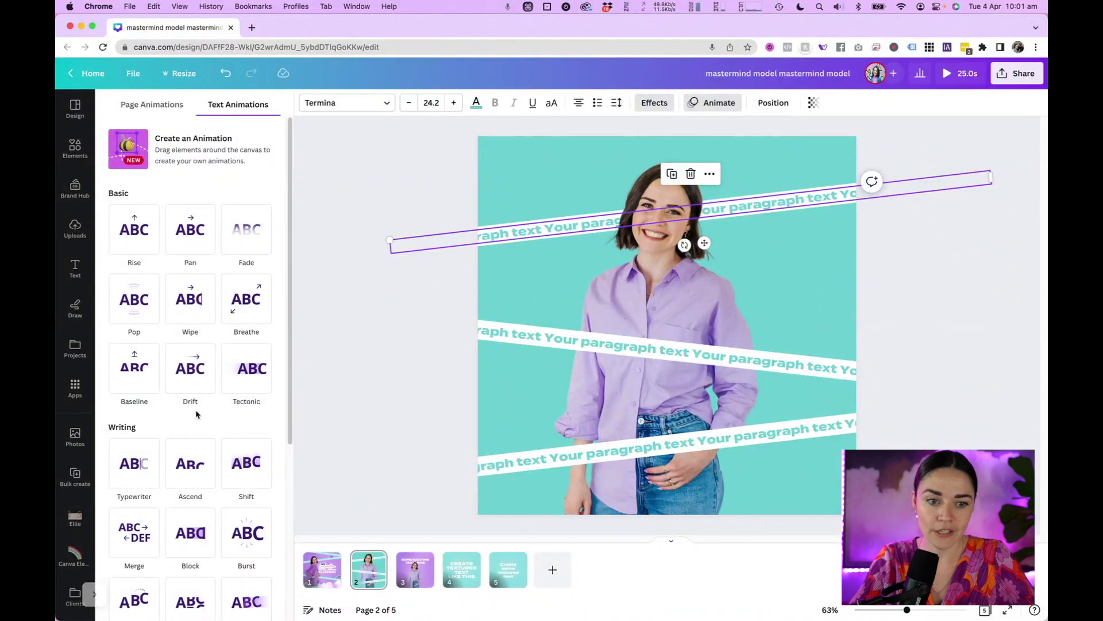
{"action": "scroll", "coordinate": [196, 412], "scroll_direction": "down", "scroll_amount": 1}
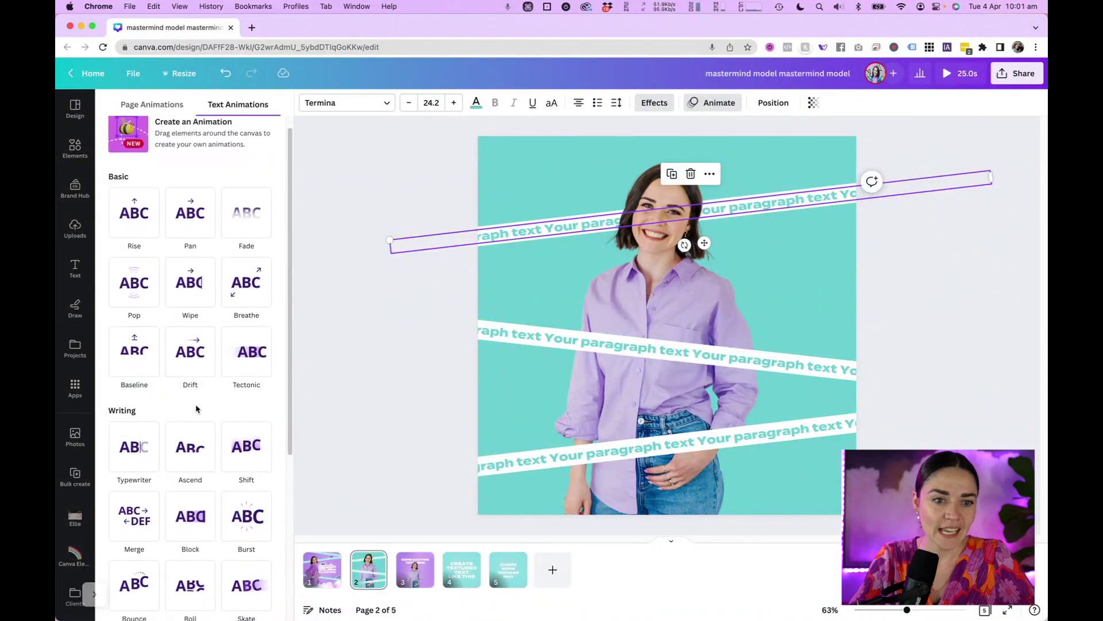
{"action": "left_click", "coordinate": [192, 355]}
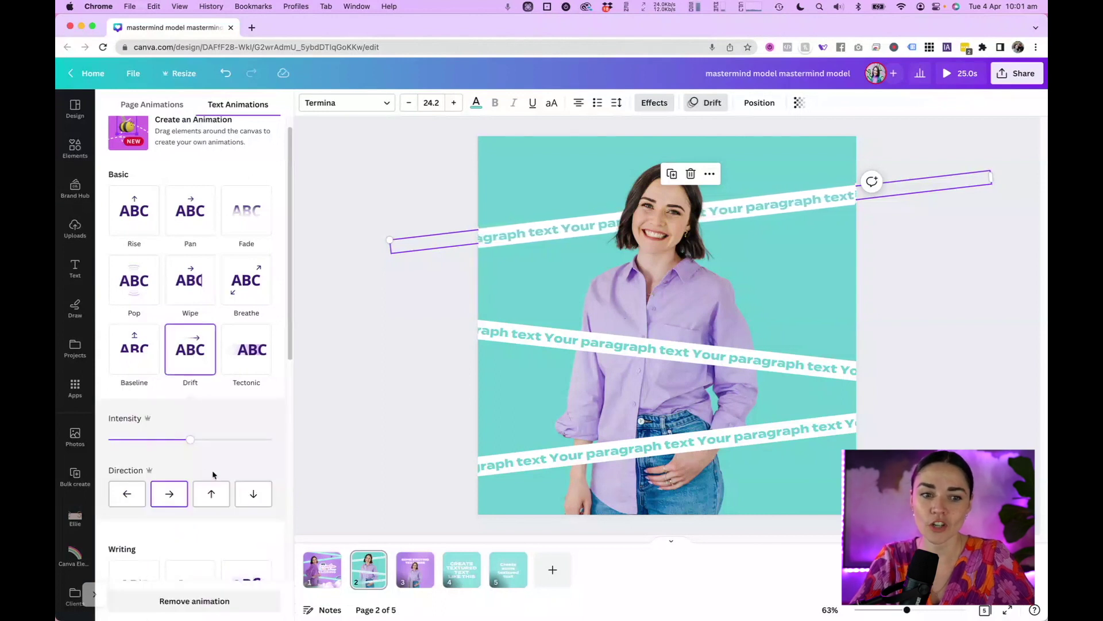
{"action": "left_click", "coordinate": [131, 494]}
{"action": "left_click", "coordinate": [211, 494]}
{"action": "left_click", "coordinate": [173, 495]}
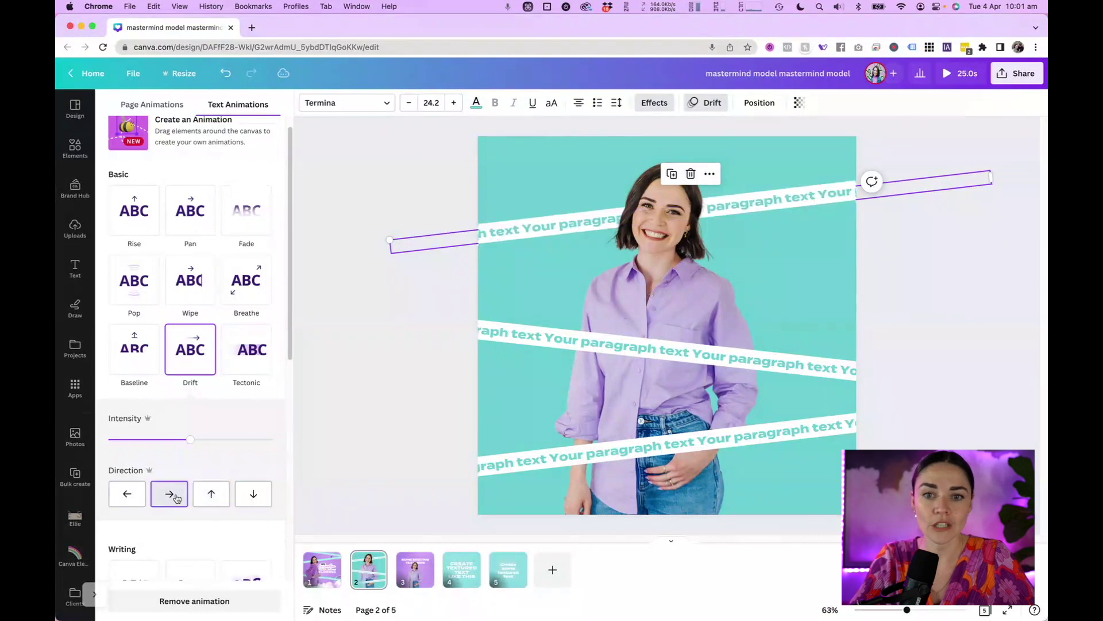
{"action": "mouse_move", "coordinate": [190, 439]}
{"action": "left_mouse_down"}
{"action": "mouse_move", "coordinate": [261, 441]}
{"action": "mouse_move", "coordinate": [147, 440]}
{"action": "mouse_move", "coordinate": [178, 443]}
{"action": "left_mouse_up"}
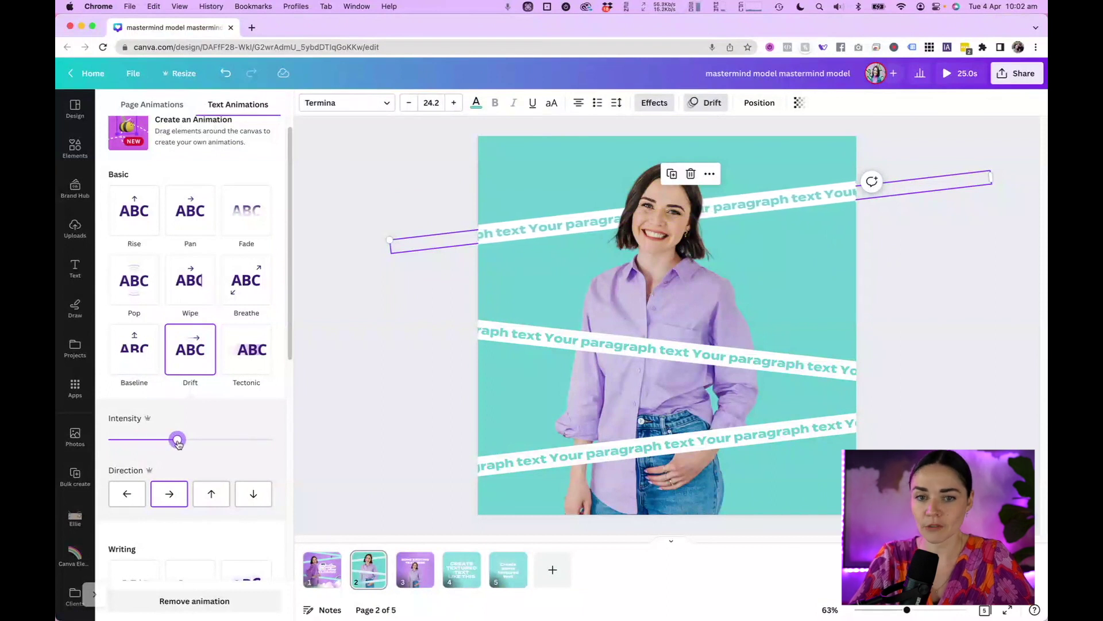
Give the middle strip a leftward Drift and the bottom strip a stronger Drift
{"action": "left_click", "coordinate": [520, 340]}
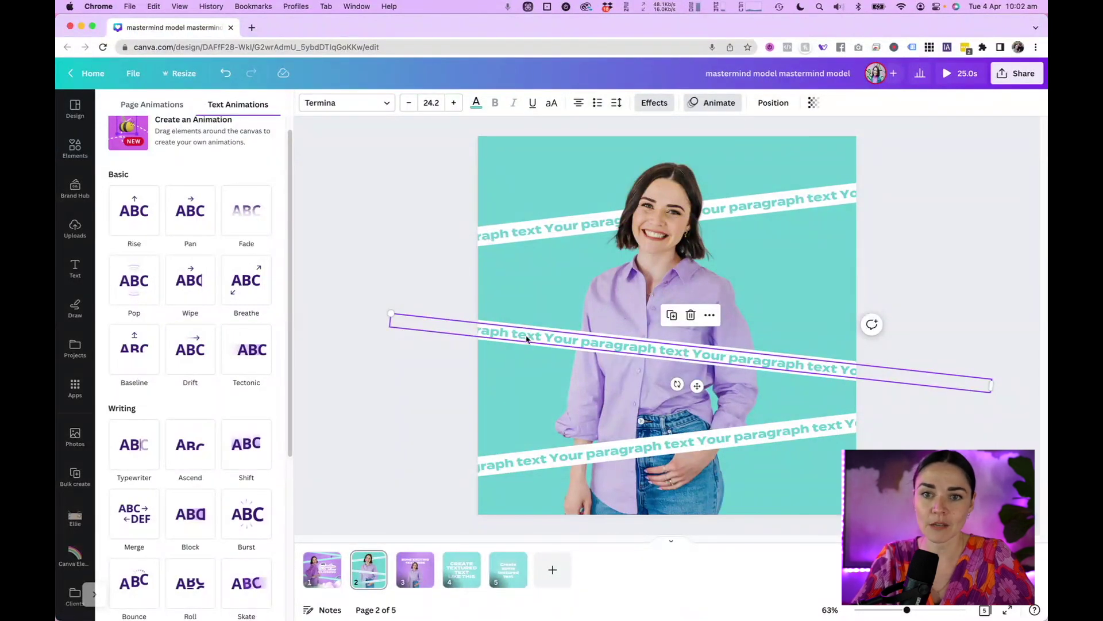
{"action": "left_click", "coordinate": [190, 368]}
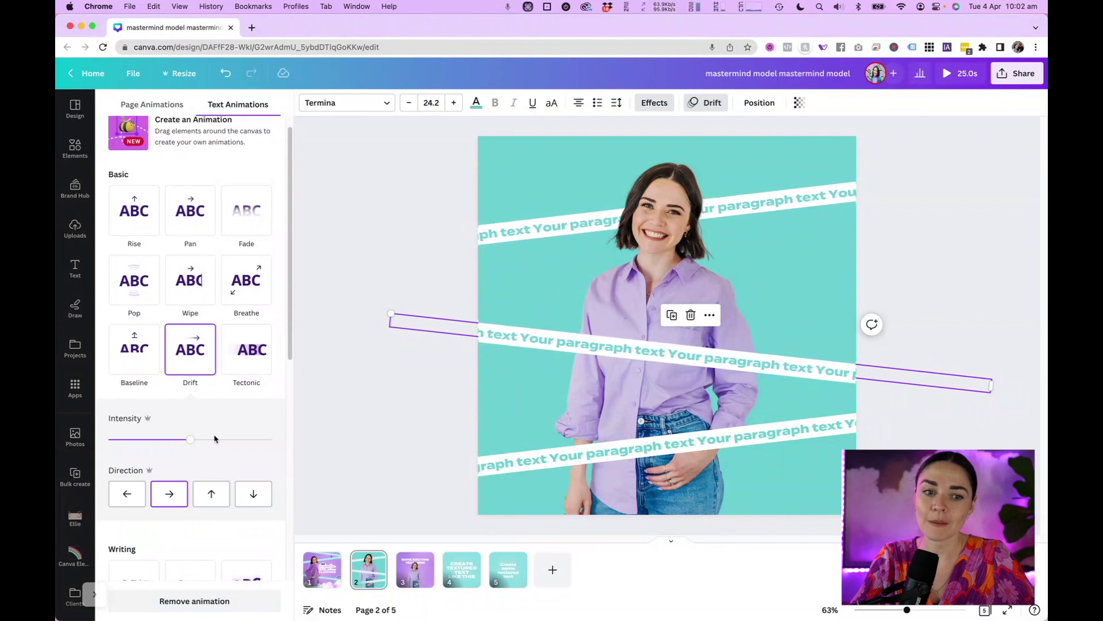
{"action": "left_click", "coordinate": [127, 495]}
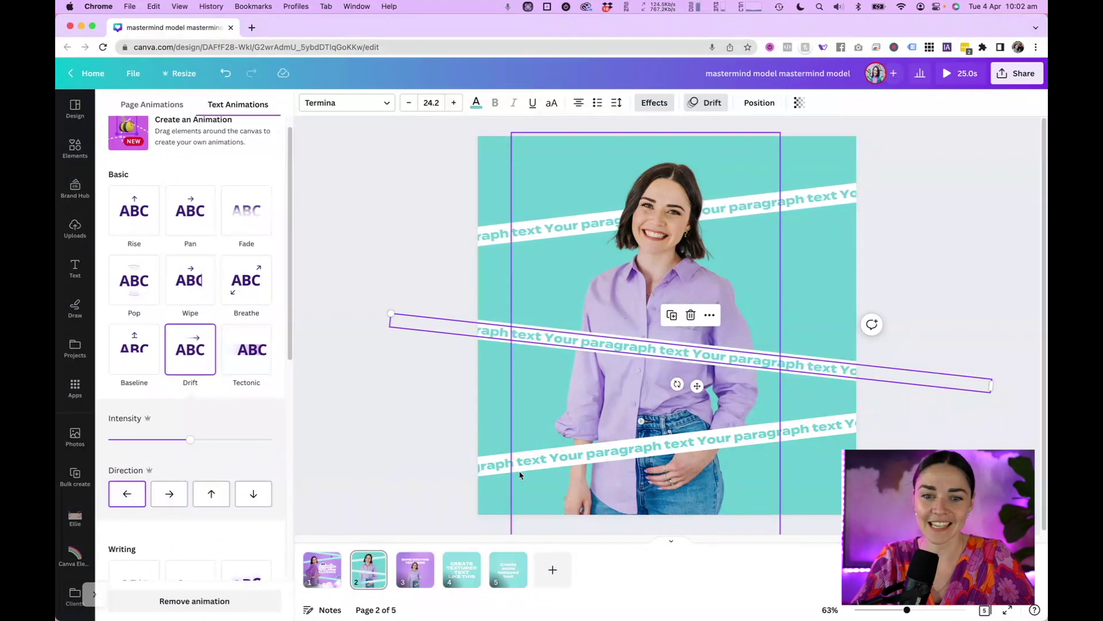
{"action": "left_click", "coordinate": [504, 467]}
{"action": "left_click", "coordinate": [193, 365]}
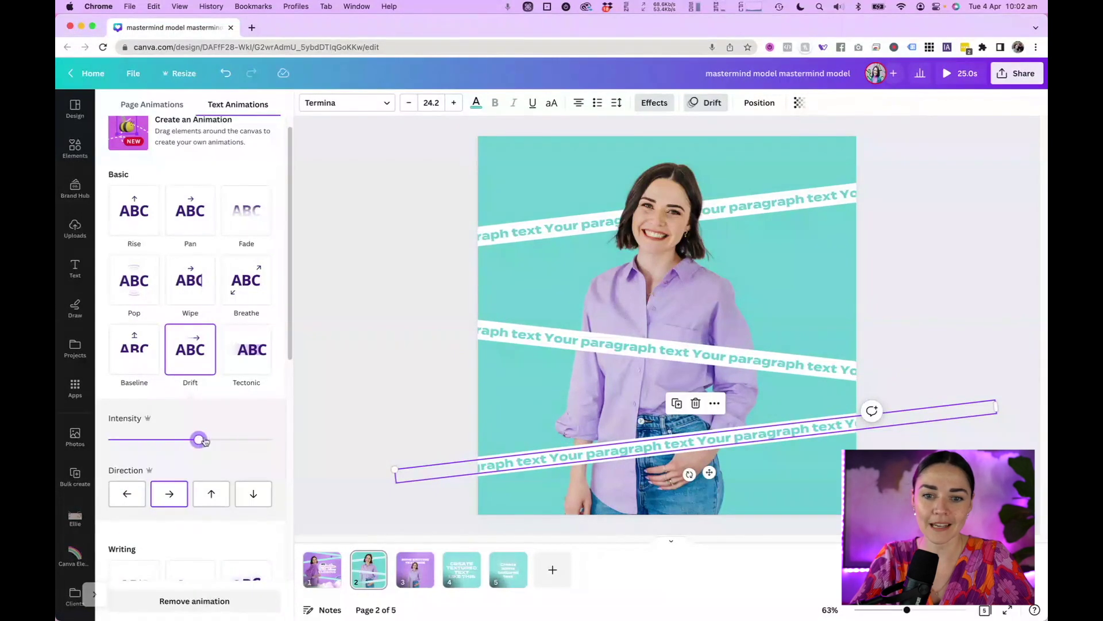
{"action": "left_click_drag", "start_coordinate": [202, 440], "coordinate": [220, 439]}
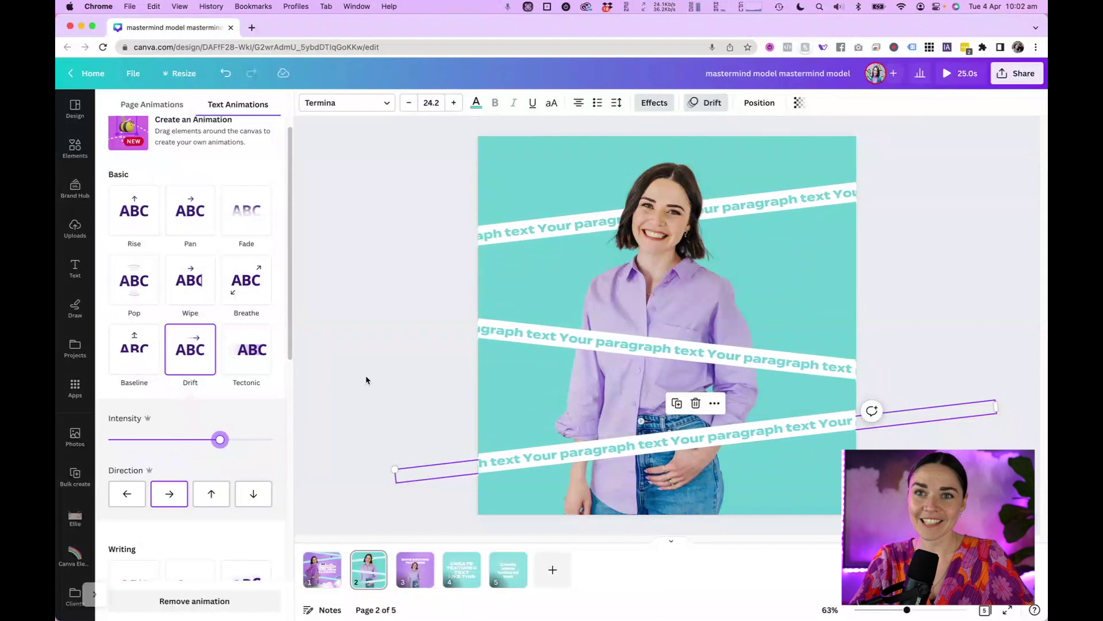
{"action": "key", "text": "Escape"}
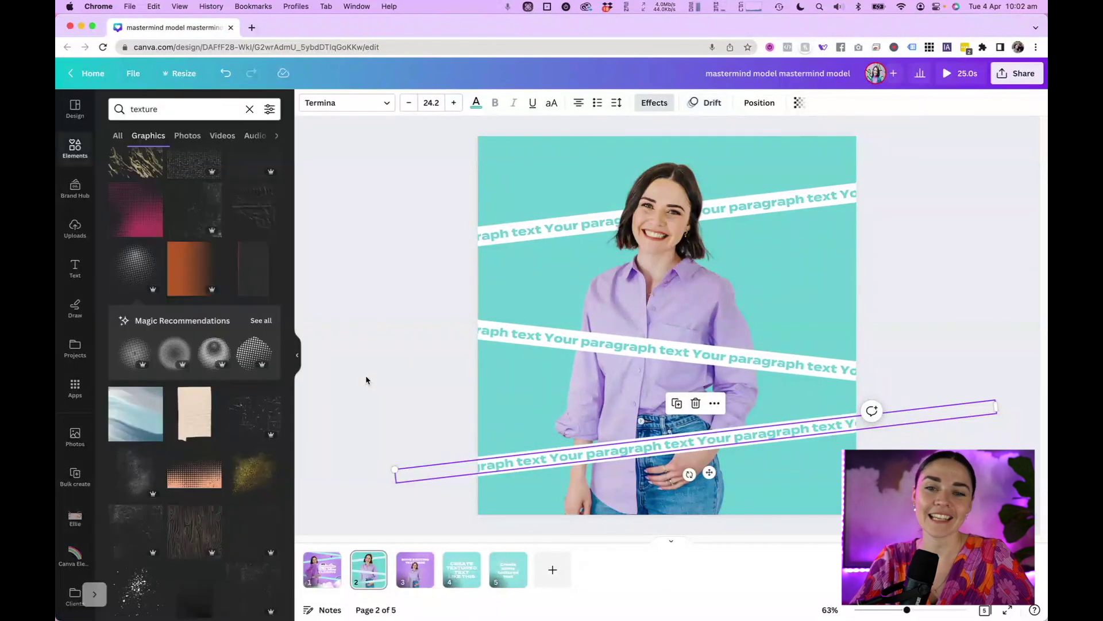
{"action": "left_click", "coordinate": [366, 380]}
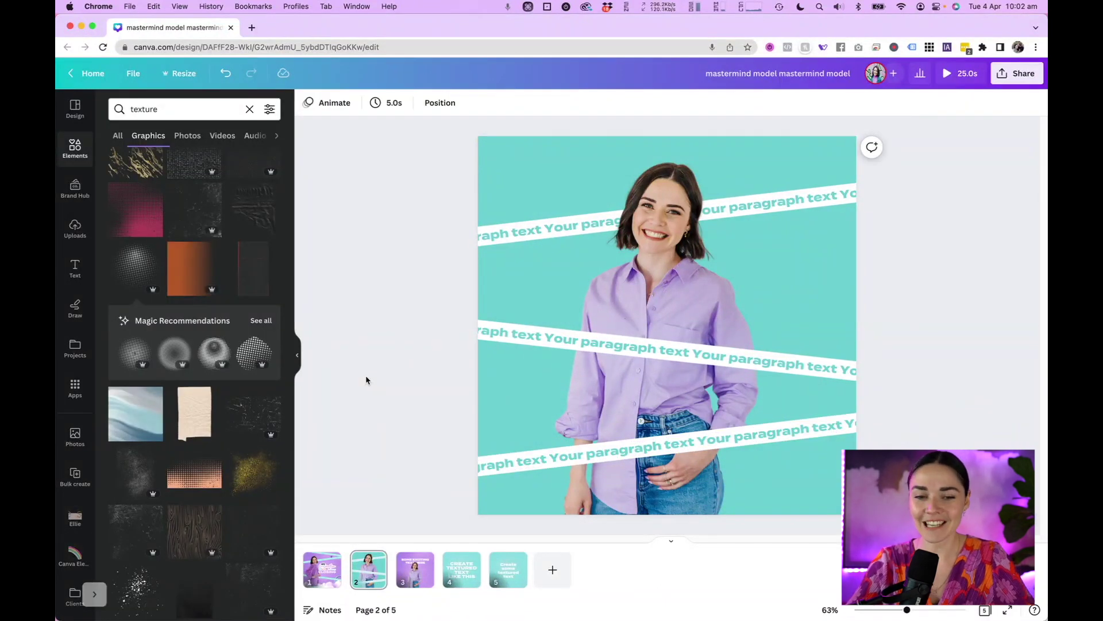